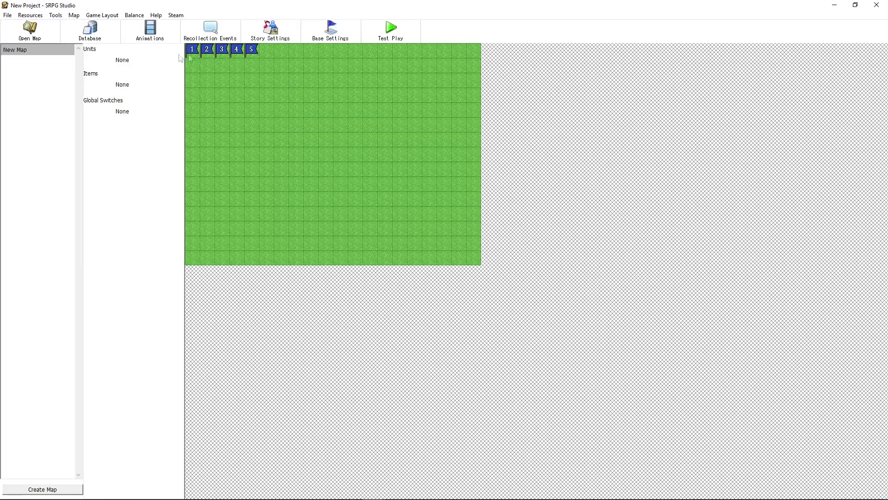
- Open the chapter's New Map for editing from the project overview
left_click(31, 32)
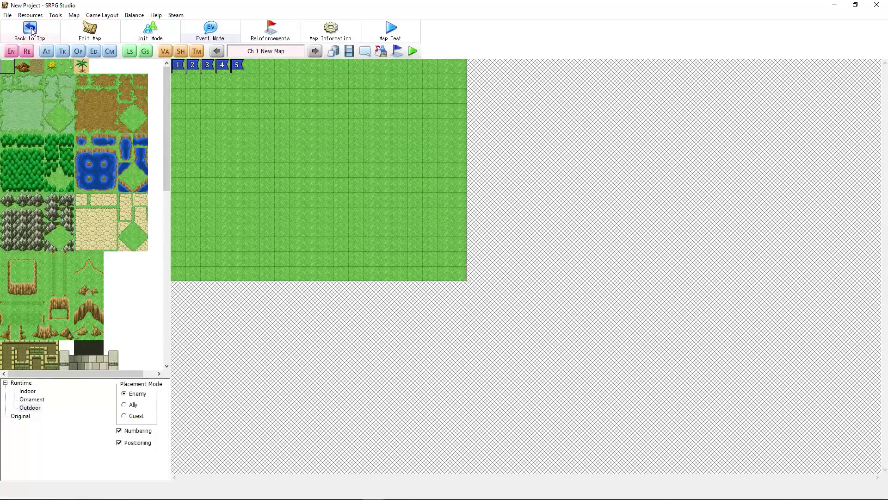
left_click(27, 28)
left_click(28, 29)
double_click(23, 51)
left_click(33, 35)
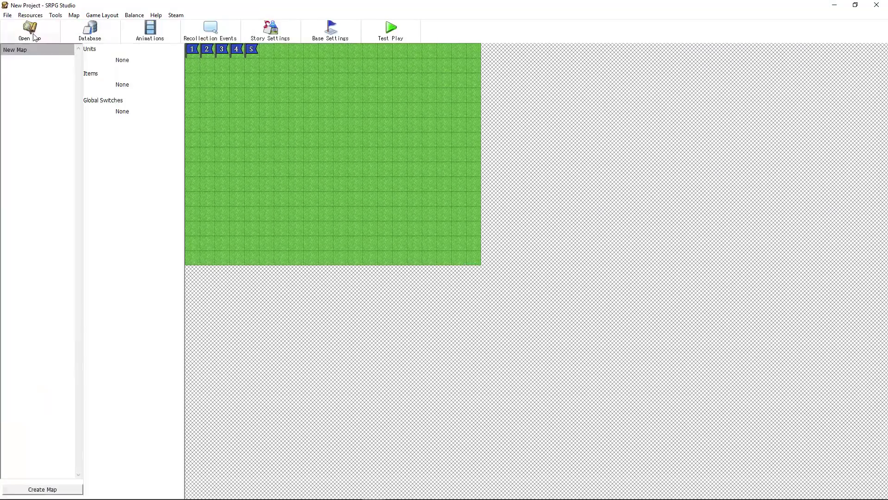
double_click(24, 52)
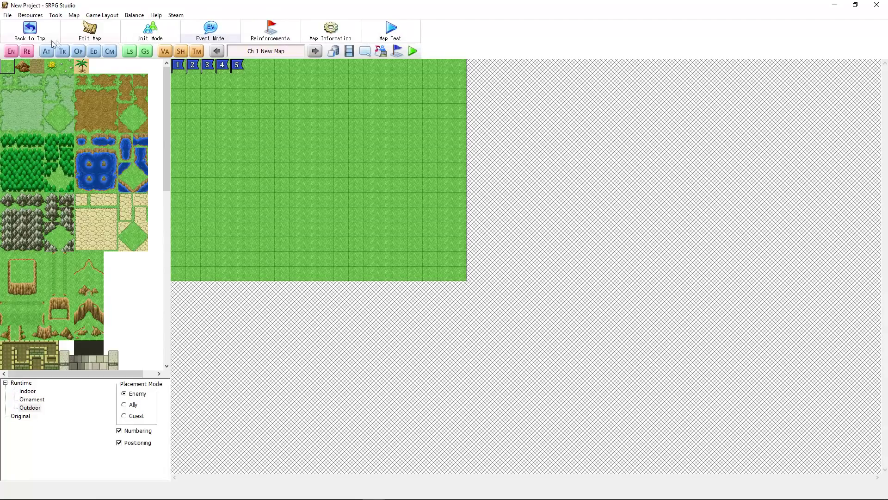
left_click(52, 171)
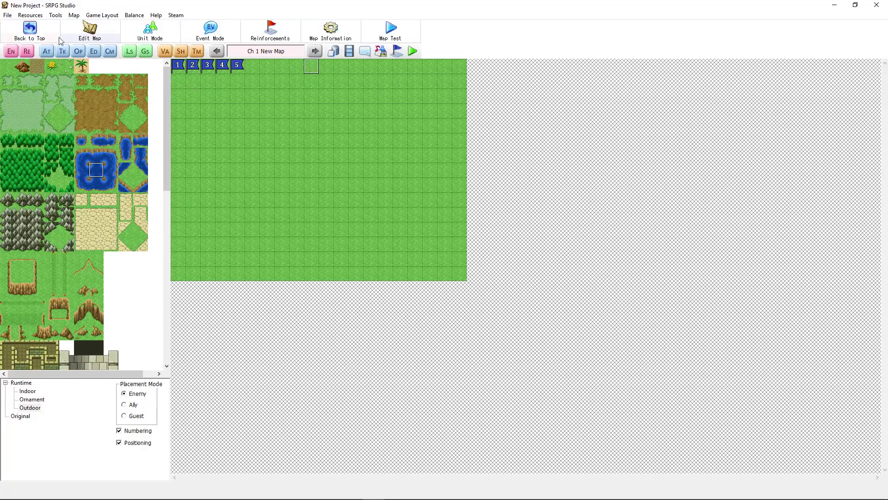
left_click(34, 32)
double_click(39, 51)
left_click(37, 35)
left_click(30, 33)
left_click(30, 33)
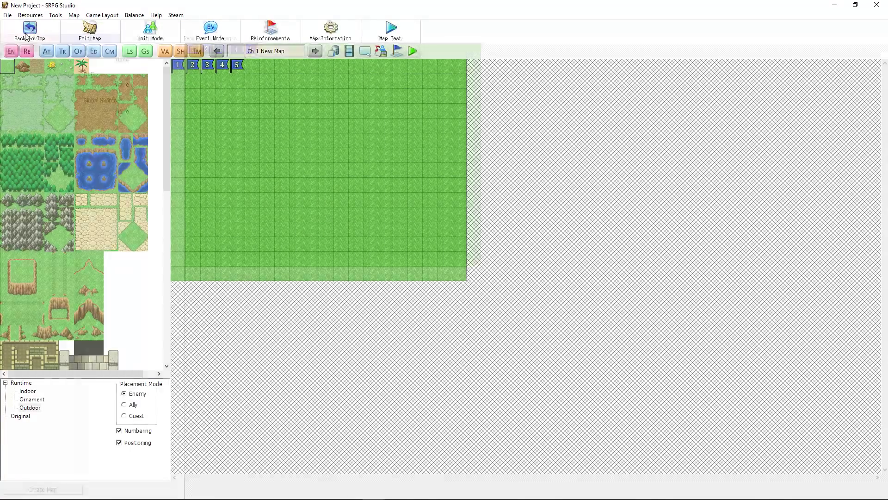
left_click(30, 34)
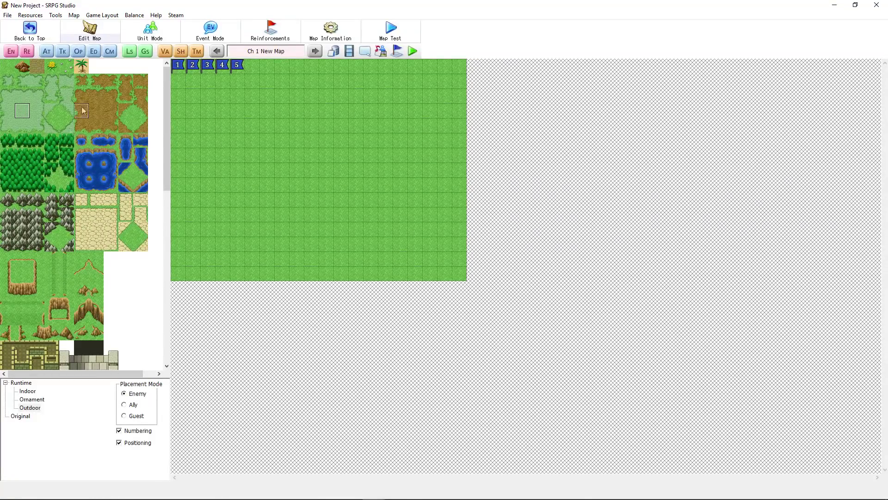
- Stamp 3×3 dense forest blocks at several spots on the empty grass map
scroll(82, 159, "down", 10)
scroll(83, 158, "up", 10)
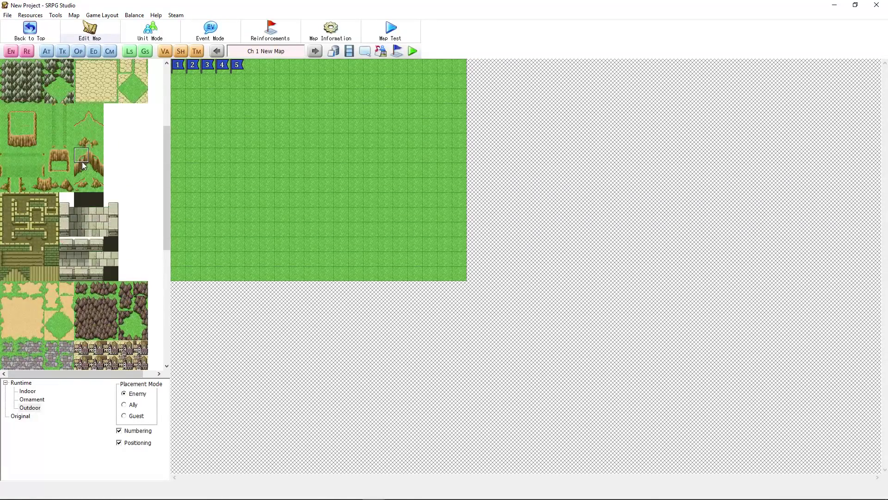
left_click_drag(12, 153, 39, 183)
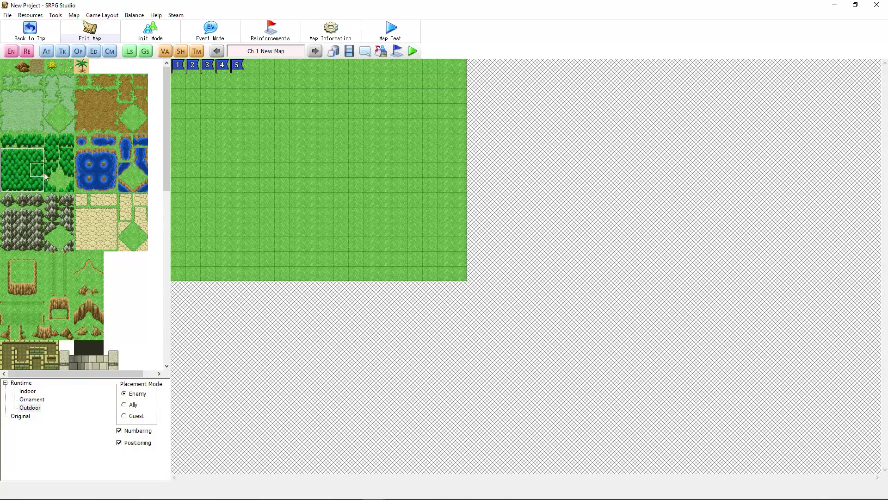
left_click(236, 111)
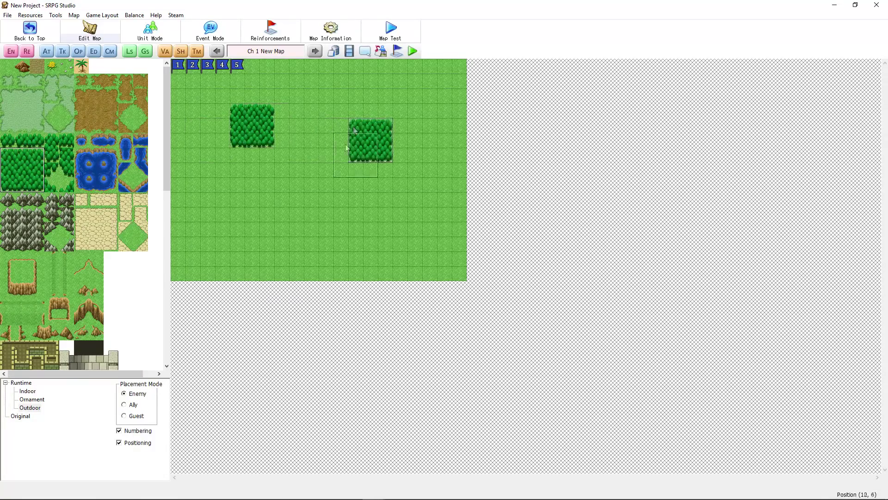
left_click(353, 126)
left_click(311, 189)
- Fill the entire map with dense forest tiles and place the matching forest corner tiles in its corners
left_click(22, 170)
left_click_drag(176, 65, 459, 274)
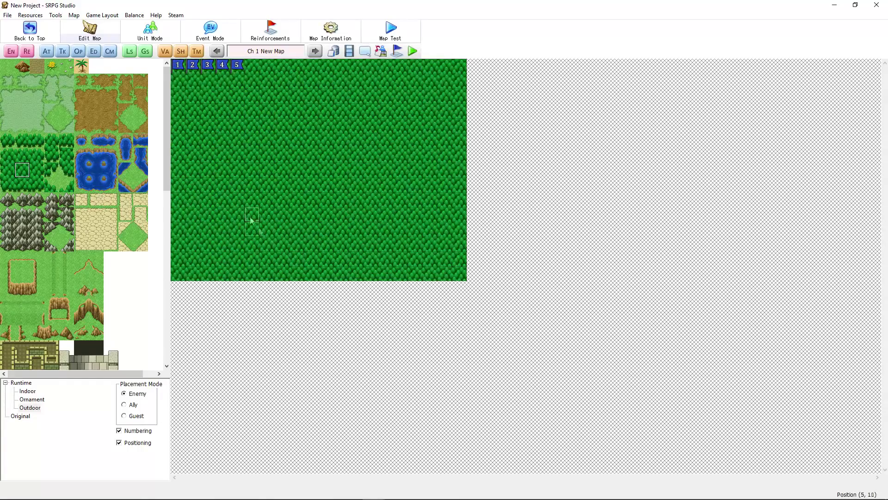
left_click(7, 155)
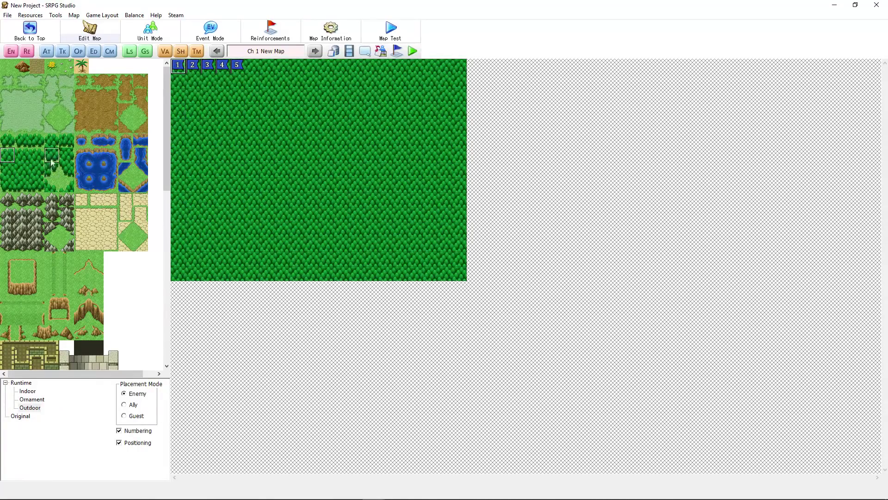
left_click(463, 66)
left_click(37, 185)
left_click(461, 273)
left_click(8, 186)
left_click(179, 275)
- Line the four sides of the map with the matching forest edge tiles
left_click(22, 186)
left_click_drag(193, 274, 445, 273)
left_click(37, 171)
left_click_drag(458, 82, 460, 258)
left_click(8, 170)
left_click_drag(179, 82, 178, 259)
left_click(22, 155)
left_click_drag(193, 67, 444, 67)
- Stamp five 2×2 grass clearings at scattered spots across the forest
left_click(59, 177)
left_click(215, 177)
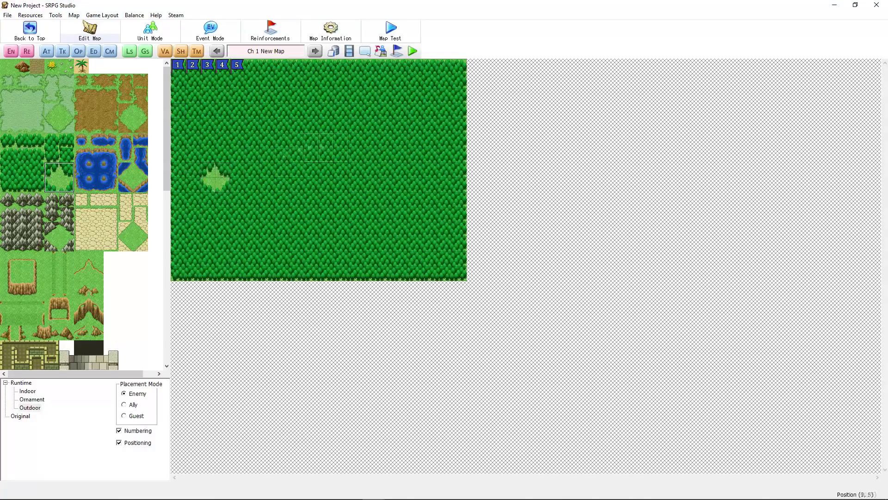
left_click(393, 134)
left_click(407, 222)
left_click(278, 117)
left_click(237, 229)
- Paint an irregular light-grass patch in the middle of the forest with matching upper and side edge tiles
left_click(37, 125)
left_click_drag(311, 169, 370, 216)
left_click(22, 111)
left_click(22, 96)
left_click_drag(356, 185, 371, 185)
left_click(37, 96)
left_click(385, 185)
left_click(37, 110)
left_click(385, 200)
left_click(37, 125)
left_click(385, 214)
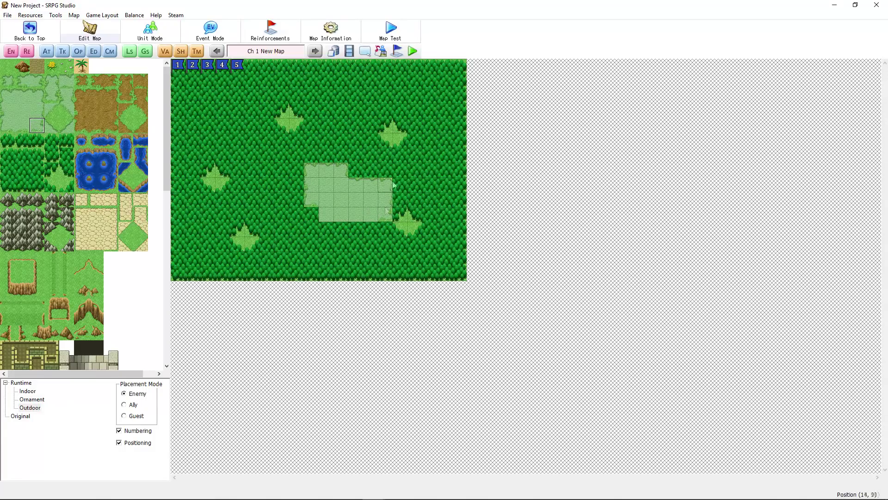
- Undo the irregular light-grass patch in the middle of the forest
key("ctrl+z")
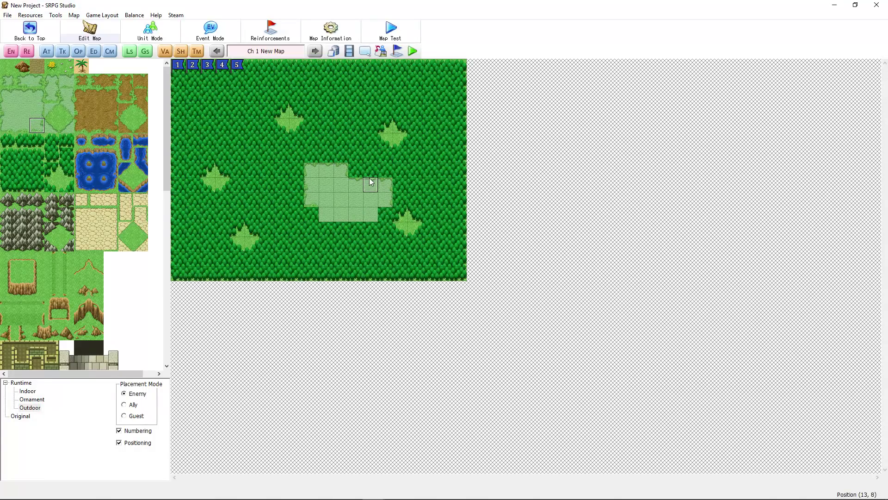
key("ctrl+z")
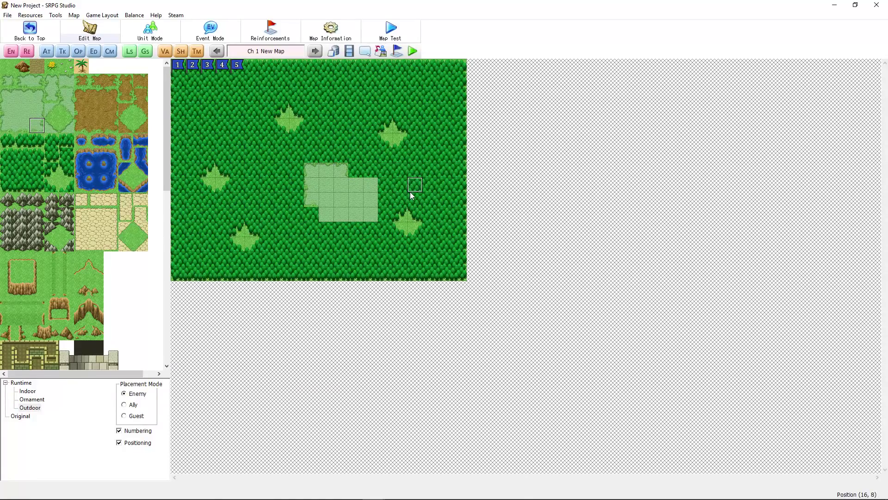
key("ctrl+z")
key("ctrl+z")
- Stamp a 3×3 light-grass block near the map's centre and replace its corners with tiles sampled from the forest clearings
left_click_drag(8, 95, 37, 126)
left_click(281, 170)
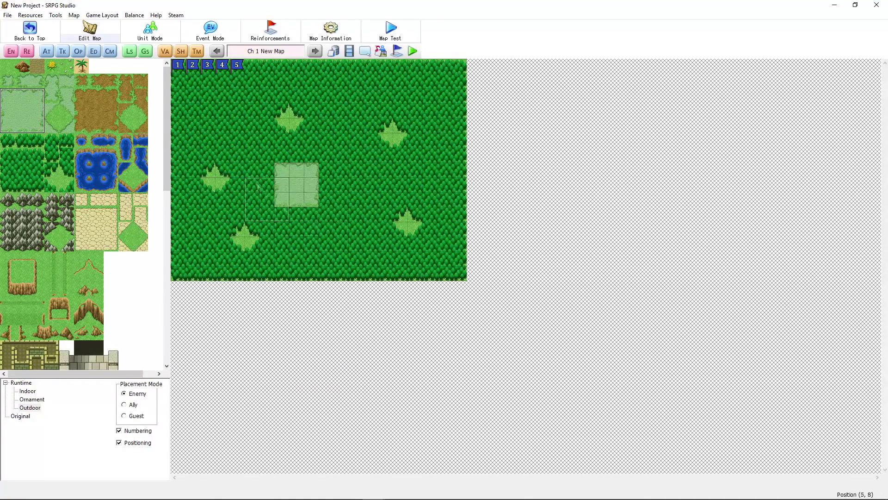
right_click(354, 115)
right_click(395, 138)
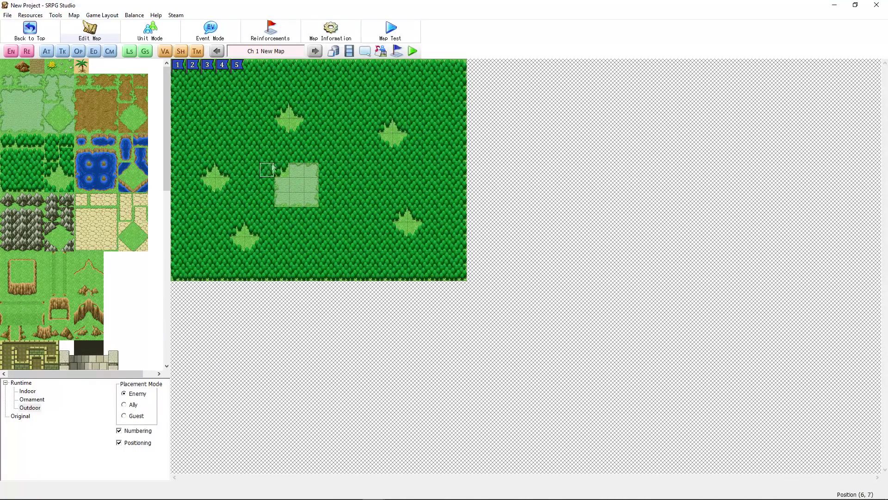
right_click(401, 230)
left_click(283, 201)
right_click(416, 229)
left_click(311, 199)
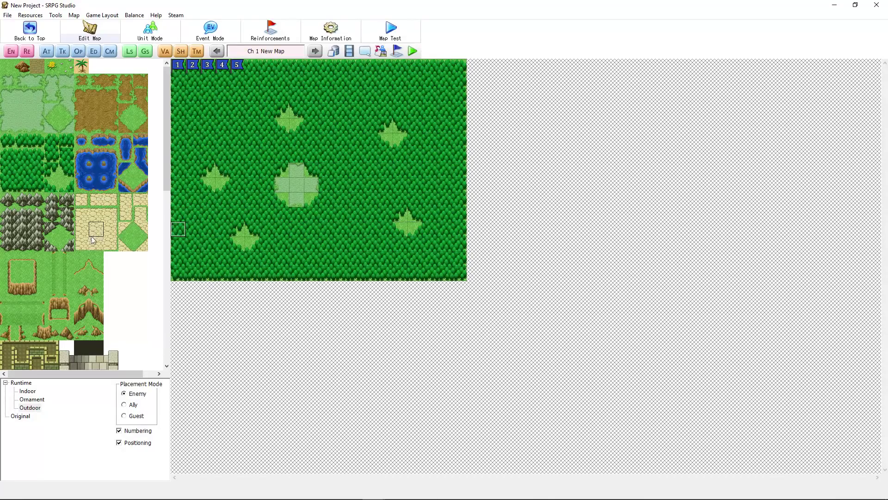
- Try light-grass inner-corner tiles on the central patch and cover a large area of the forest with dirt tiles
left_click_drag(53, 114, 69, 125)
left_click_drag(311, 186, 331, 202)
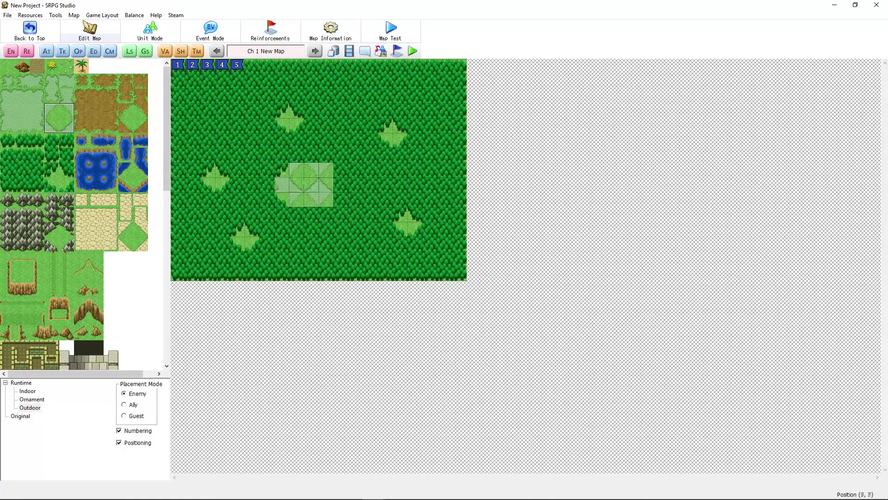
left_click_drag(82, 101, 114, 127)
left_click_drag(208, 95, 354, 199)
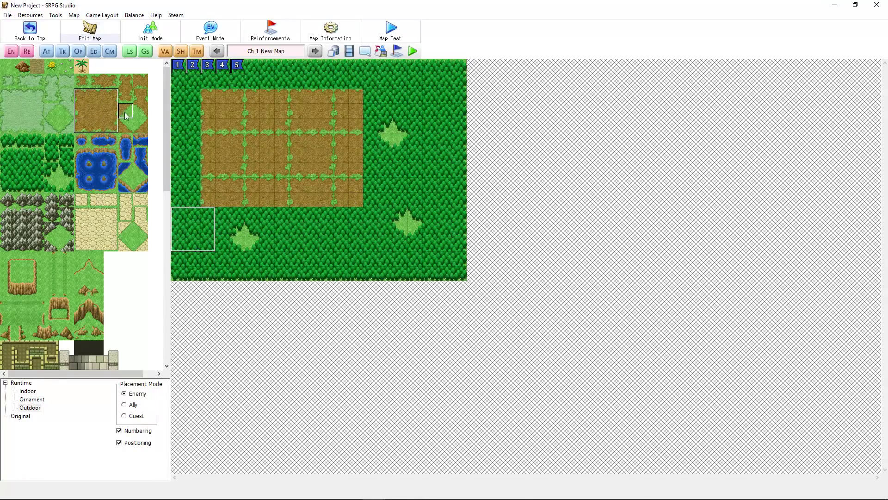
left_click_drag(143, 132, 142, 129)
left_click_drag(252, 125, 327, 180)
- Undo the dirt and light-grass tiles, leaving only the forest with its five clearings
key("ctrl+z")
key("ctrl+z")
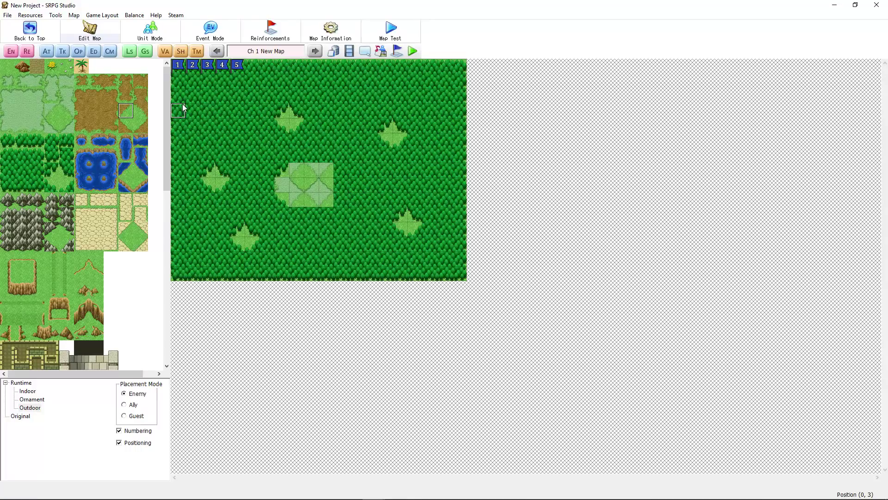
key("ctrl+z")
key("ctrl+z")
key("ctrl+z")
key("ctrl+z")
key("ctrl+z")
- Paint the map's bottom three rows as deep-blue water, using the shoreline tile for the uppermost of them
scroll(103, 211, "down", 5)
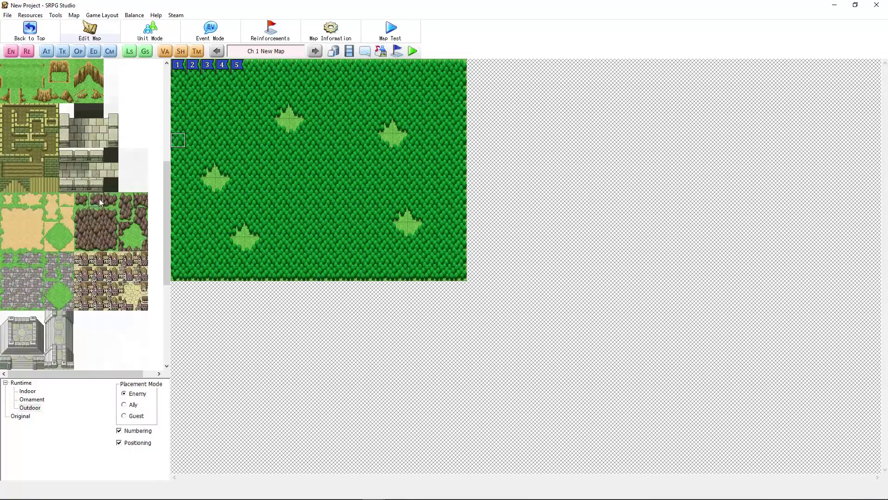
scroll(102, 208, "down", 4)
left_click_drag(6, 288, 37, 318)
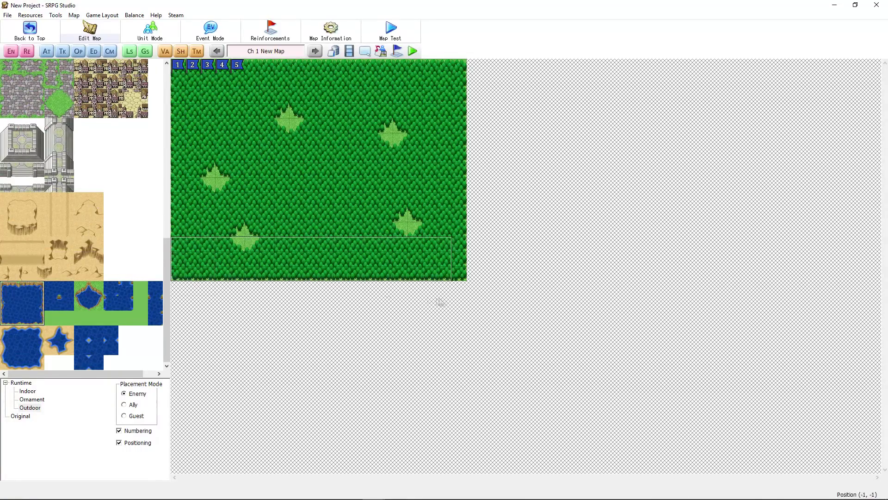
left_click_drag(439, 302, 460, 296)
left_click(20, 303)
left_click_drag(178, 259, 460, 274)
left_click(22, 289)
left_click_drag(179, 245, 460, 245)
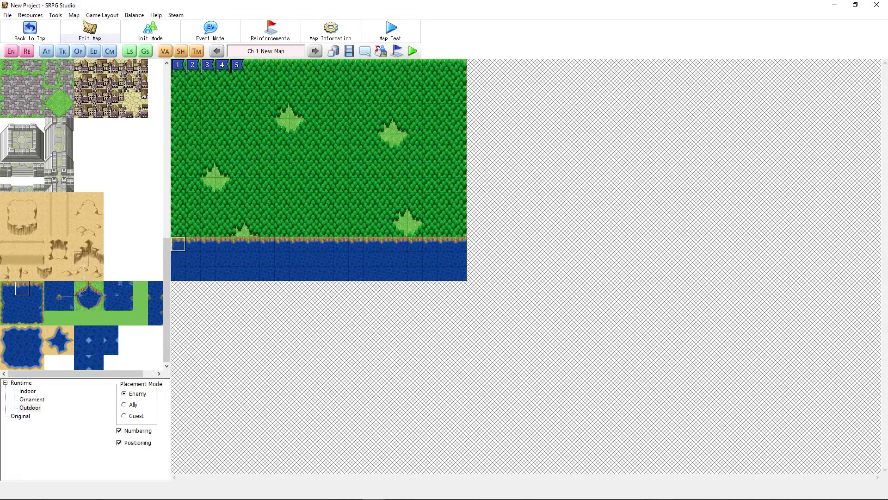
- Paint a two-row sand beach directly above the water, with the grass-edged sand tile along its forest side
scroll(65, 245, "up", 5)
left_click(28, 263)
mouse_move(178, 229)
left_mouse_down()
mouse_move(460, 229)
mouse_move(460, 214)
left_mouse_up()
left_click(22, 244)
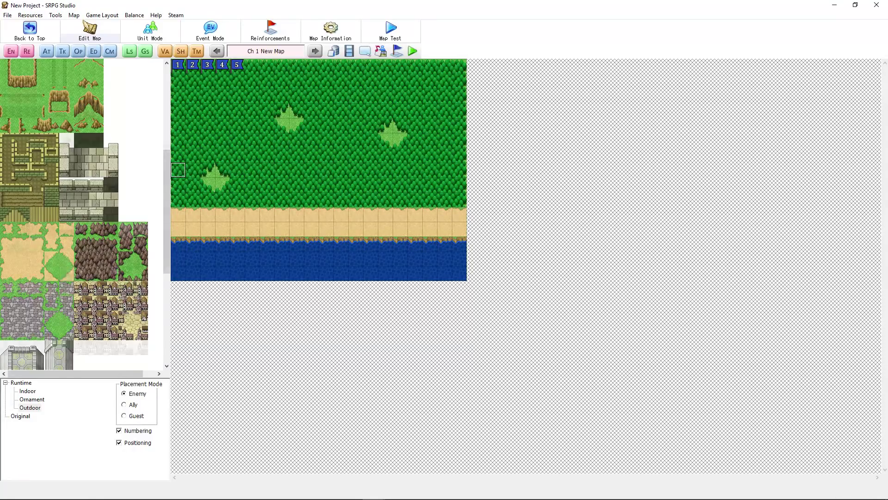
- Clear a vertical plain-grass path three to four tiles wide from the map's top edge to the beach, rounding the forest corners
scroll(74, 213, "up", 5)
left_click(8, 66)
mouse_move(313, 141)
left_mouse_down()
mouse_move(340, 157)
mouse_move(340, 93)
mouse_move(322, 143)
mouse_move(296, 134)
mouse_move(296, 215)
mouse_move(315, 81)
mouse_move(297, 63)
left_mouse_up()
mouse_move(356, 127)
left_mouse_down()
mouse_move(357, 113)
mouse_move(341, 201)
left_mouse_up()
left_click(7, 155)
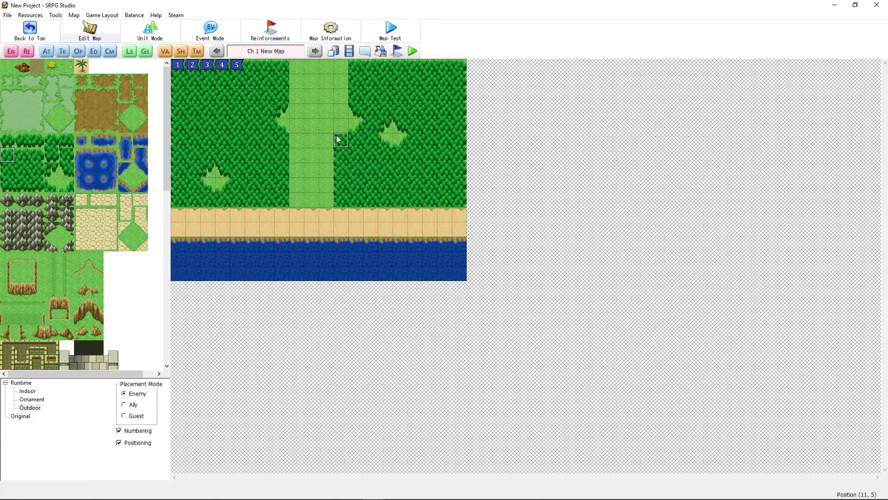
left_click(37, 155)
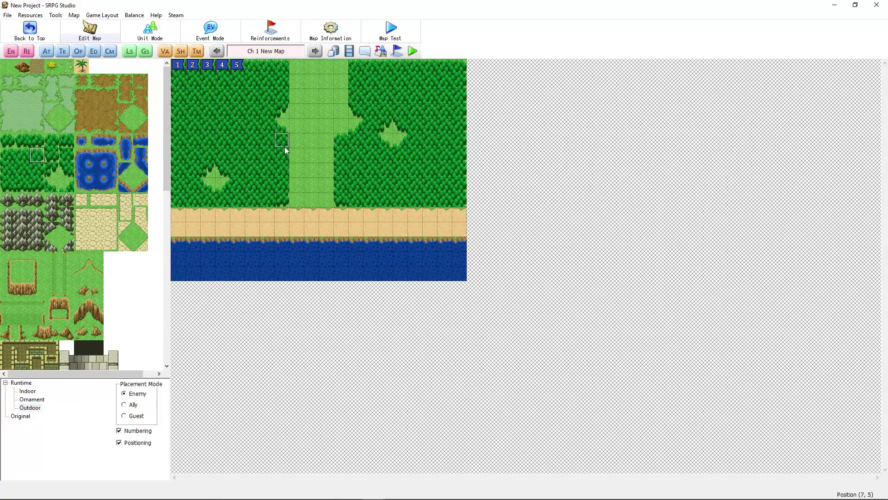
left_click(7, 156)
- Stamp grey mountain tiles over the first two rows of the grass path, four tiles wide
scroll(90, 161, "down", 11)
scroll(56, 125, "up", 4)
mouse_move(7, 123)
left_mouse_down()
mouse_move(32, 142)
mouse_move(66, 140)
left_mouse_up()
left_click(296, 67)
left_click(340, 67)
- Try stamping the 3×3 cliff plateau block at the forest's upper edge and undo it
left_click_drag(82, 200, 95, 214)
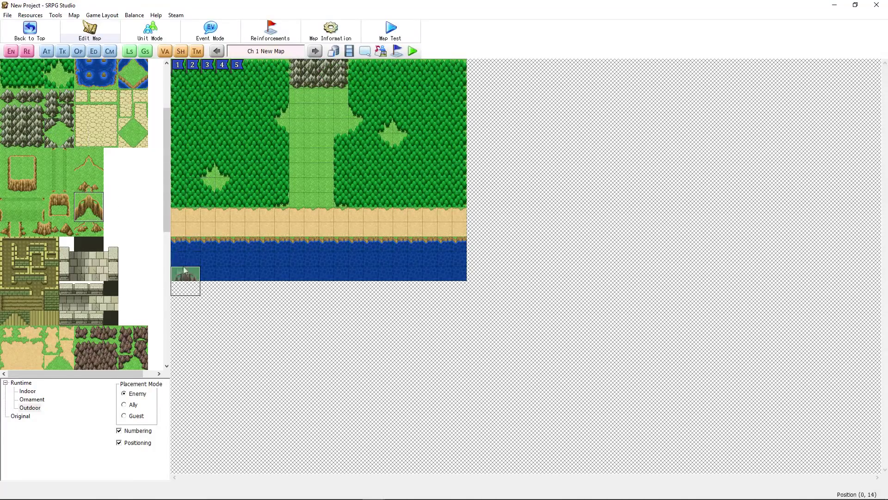
scroll(74, 185, "up", 1)
left_click_drag(7, 169, 37, 199)
left_click(426, 63)
key("ctrl+z")
- Place two town tiles side by side on the grass path just below the mountains
scroll(99, 207, "down", 5)
left_click(311, 98)
left_click(113, 203)
left_click(326, 99)
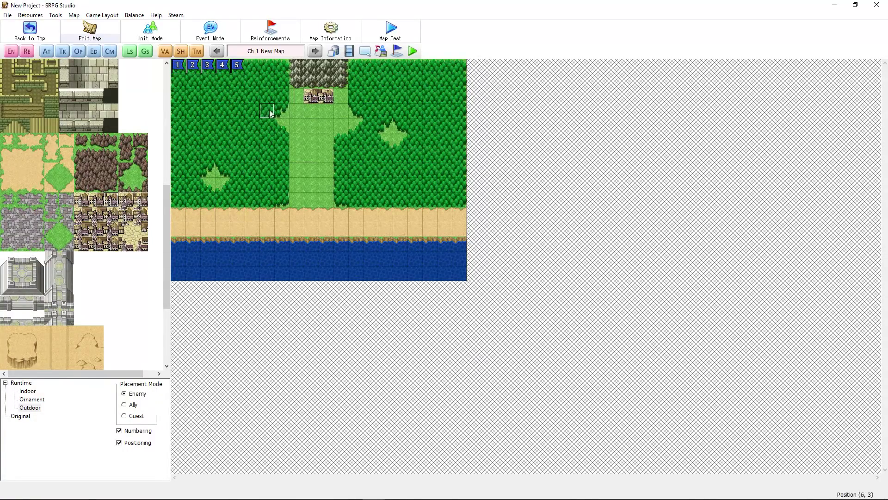
- Look through the Runtime tile sets Outdoor, Ornament and Indoor
scroll(222, 167, "up", 4)
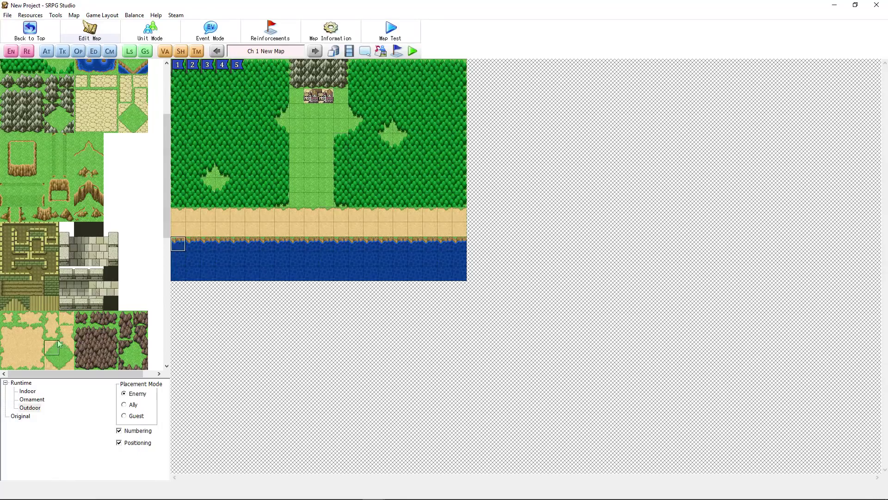
left_click(30, 407)
left_click(32, 399)
left_click(32, 392)
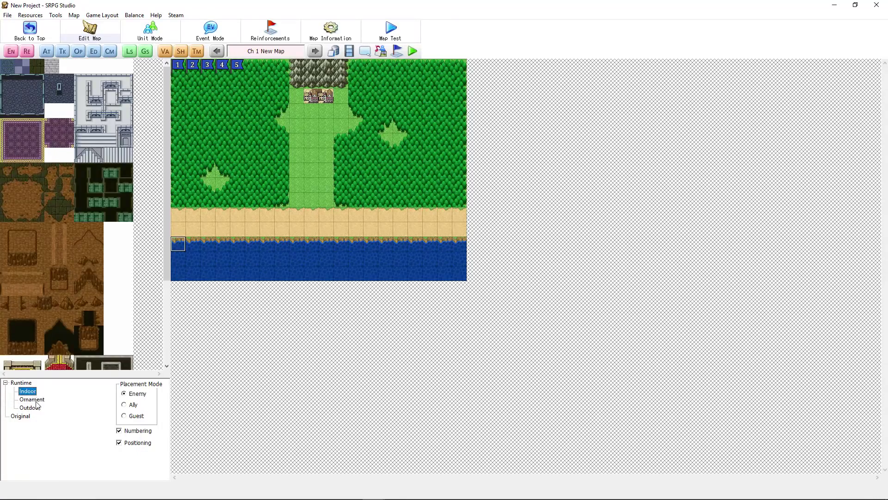
left_click(32, 399)
left_click(30, 407)
left_click(32, 399)
left_click(30, 407)
left_click(32, 399)
left_click(30, 407)
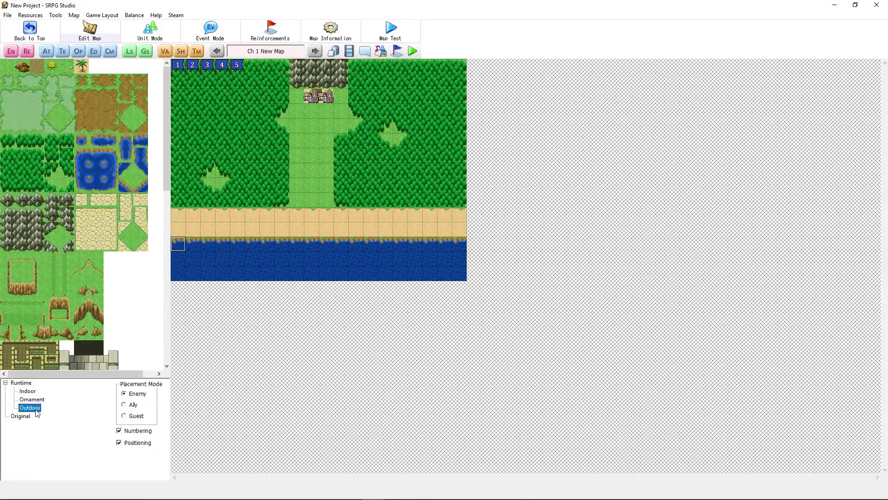
- Try the blue-roofed house from the Ornament tile set on the grass path below the town tiles, and undo it
left_click(33, 400)
left_click(66, 177)
left_click(300, 112)
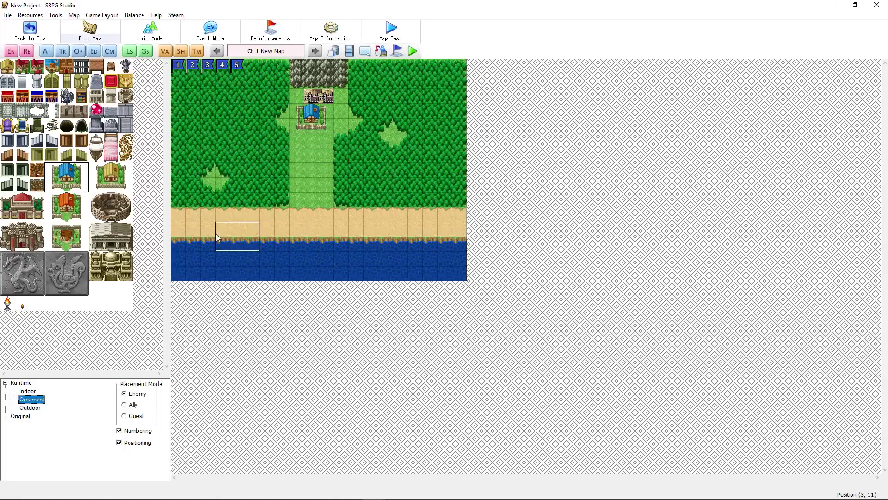
key("ctrl+z")
- Undo the two town tiles and place the large castle ornament at the foot of the mountains on the grass path
left_click(14, 245)
key("ctrl+z")
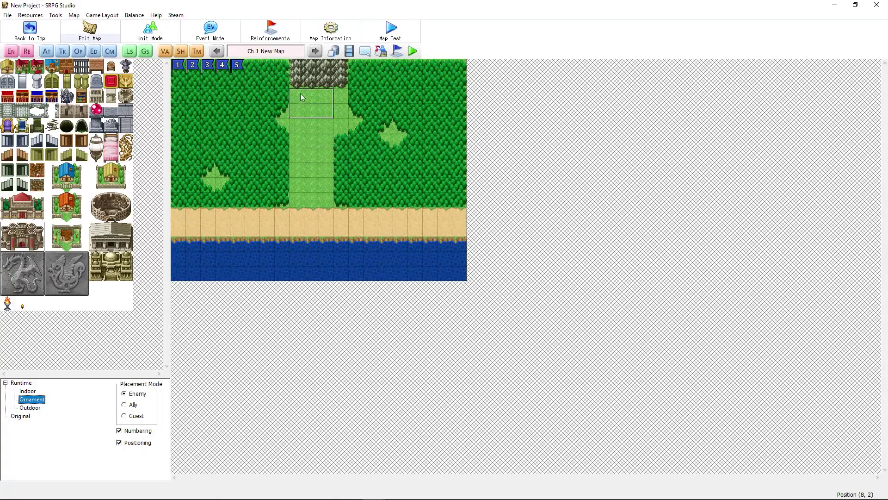
left_click(307, 82)
key("ctrl+z")
key("ctrl+y")
left_click(100, 155)
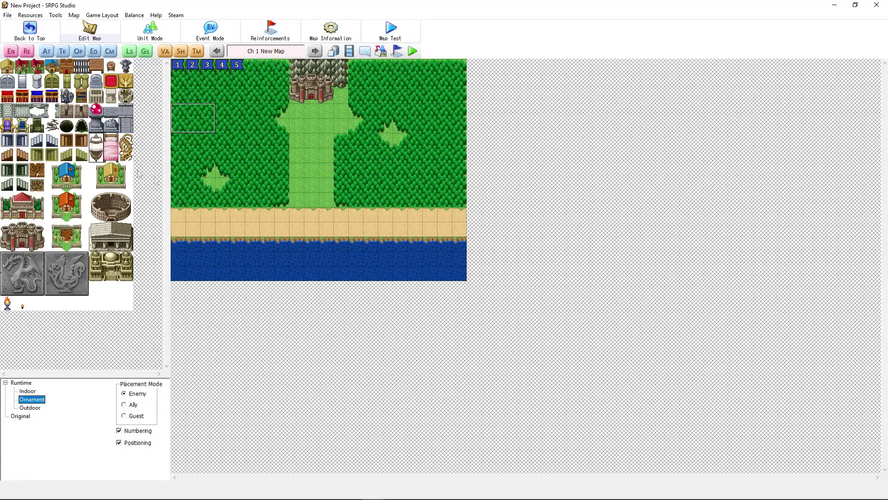
- Place the sailing ship ornament on the water near the map's lower-right corner and browse the Indoor tile set
left_click(447, 250)
scroll(56, 294, "up", 1)
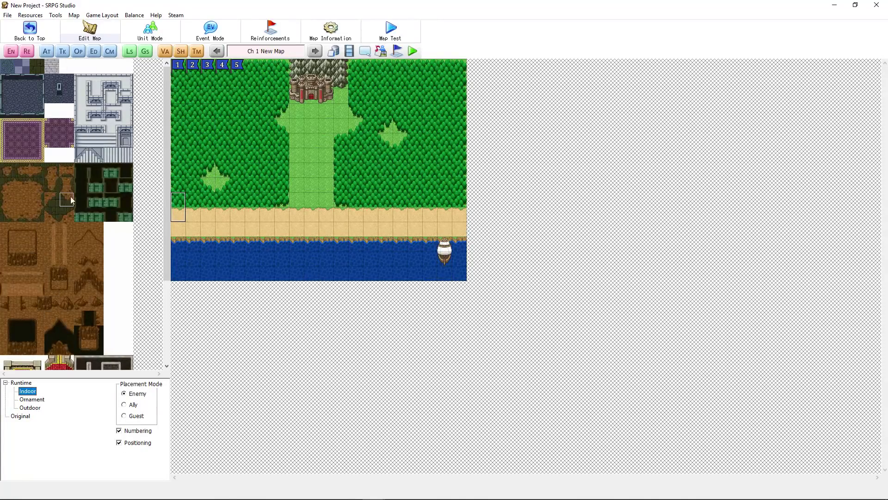
scroll(22, 155, "down", 3)
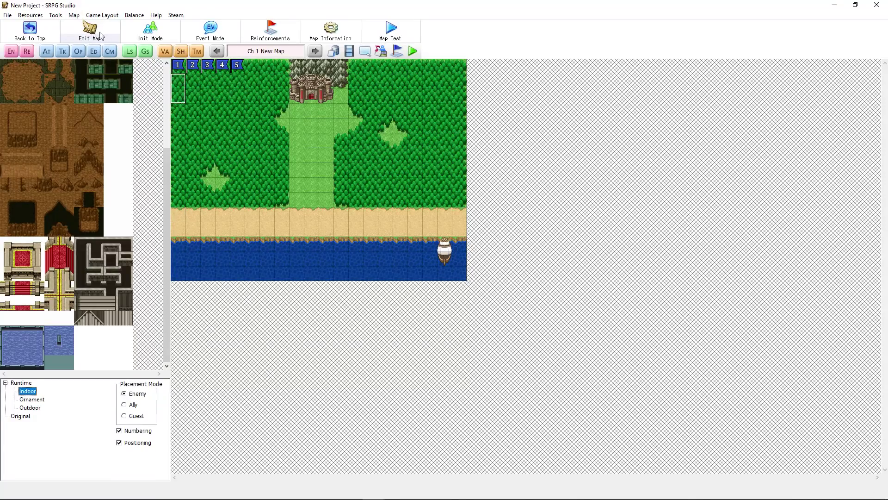
- In Unit Mode, place a new enemy unit with default settings on the grass path at position (9, 5)
left_click(159, 26)
double_click(315, 149)
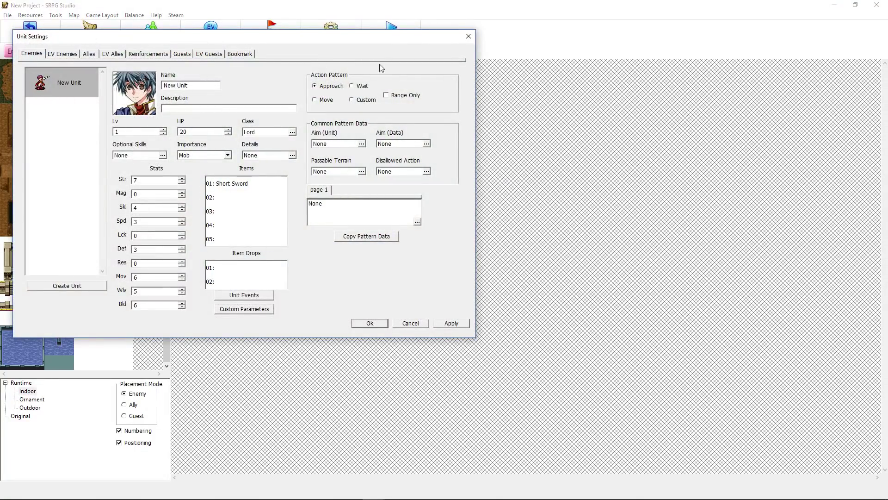
left_click(370, 323)
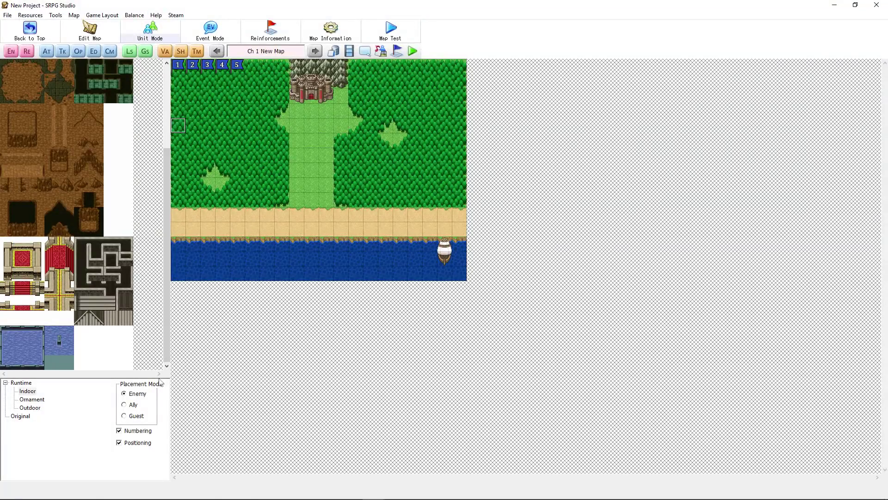
left_click(135, 406)
left_click(135, 397)
double_click(313, 135)
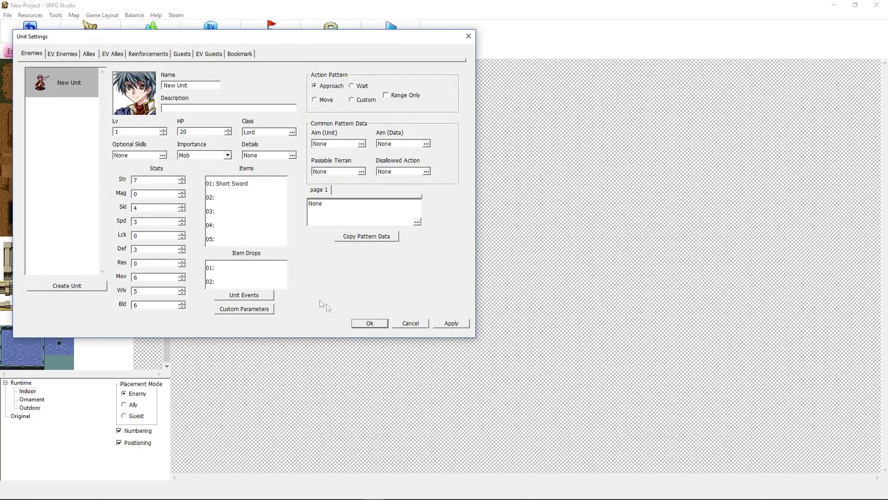
left_click(368, 323)
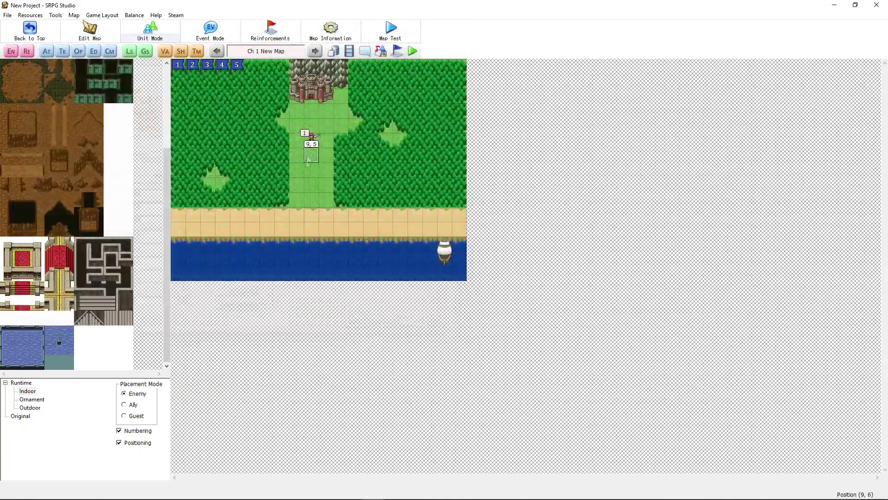
- Move the enemy unit up the grass path to position (9, 4), opening its settings and cancelling them
mouse_move(312, 171)
left_mouse_down()
mouse_move(313, 142)
mouse_move(327, 184)
mouse_move(301, 159)
left_mouse_up()
right_click(300, 159)
left_click(335, 162)
left_click(409, 323)
right_click(293, 156)
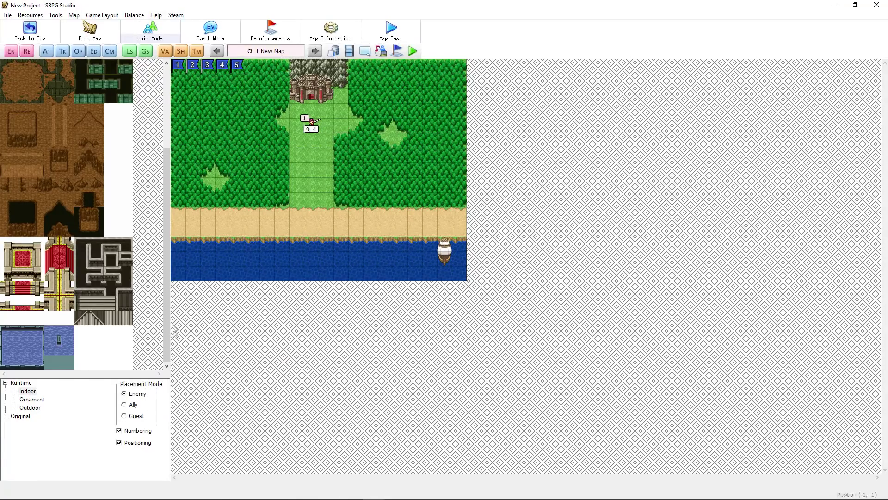
- Place two new ally units with default settings on the grass path at positions (9, 8) and (10, 9)
right_click(305, 180)
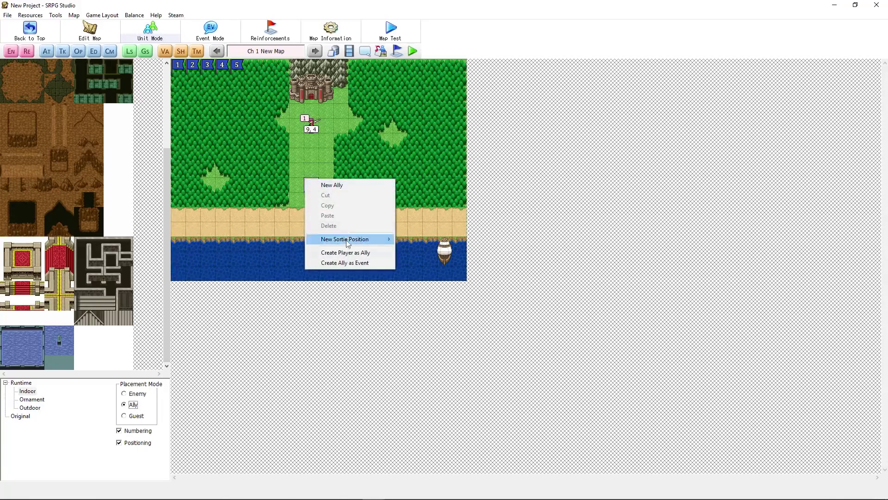
left_click(348, 184)
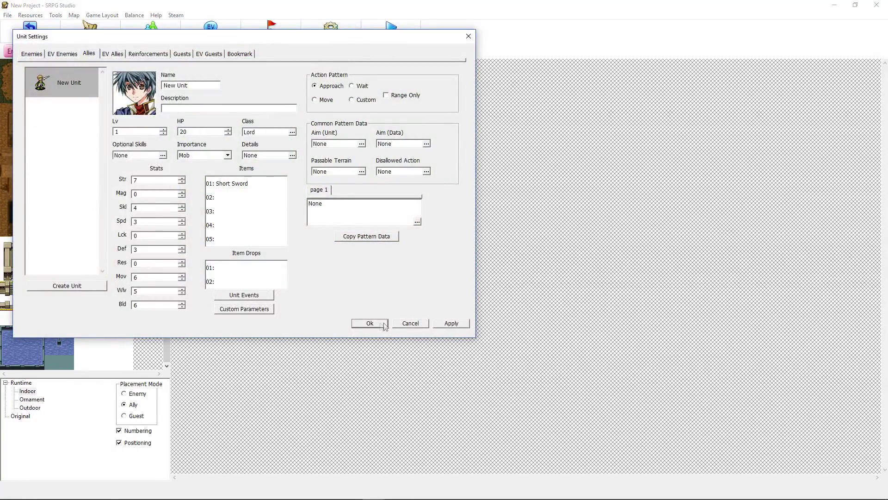
left_click(383, 324)
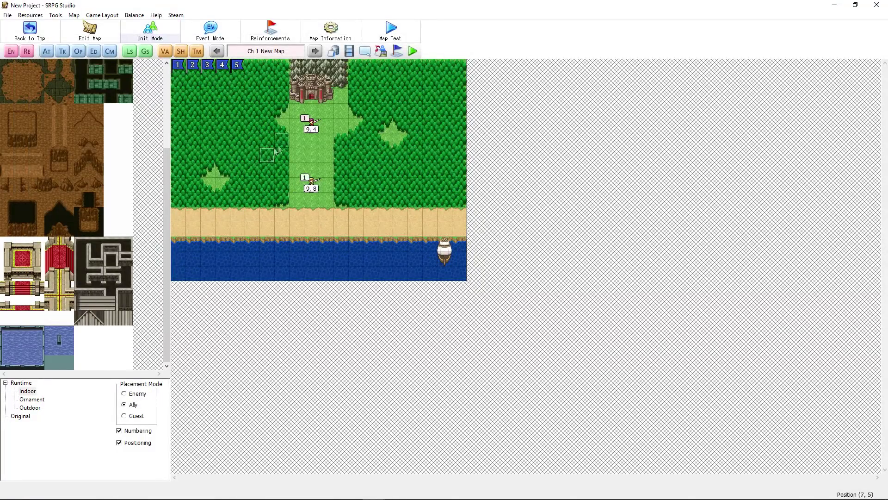
double_click(326, 197)
left_click(370, 326)
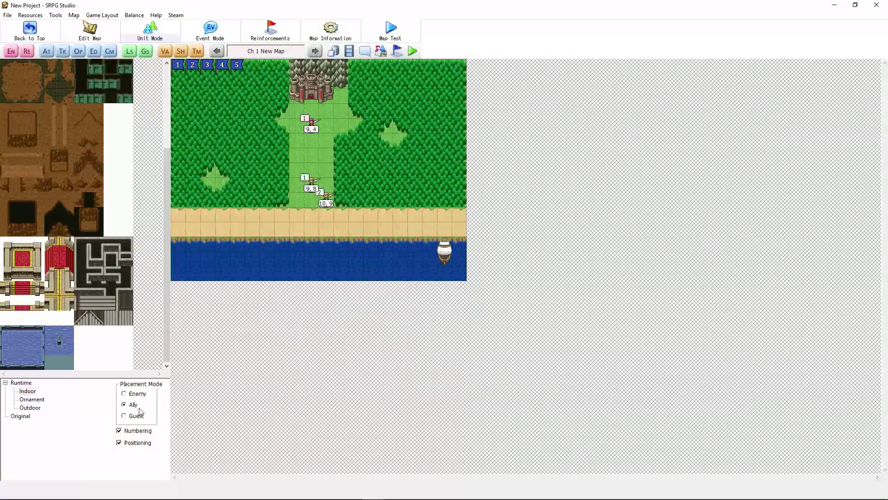
- Delete both ally units from the grass path
left_click_drag(329, 200, 327, 188)
right_click(326, 189)
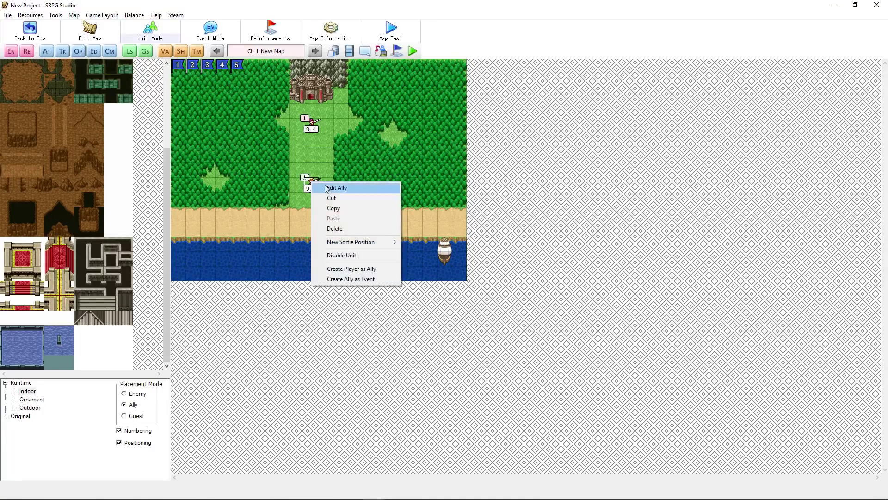
left_click(342, 228)
- Move the enemy unit along the path through (9, 7), (9, 6) and (10, 9) to (9, 9), toggling the Positioning and Numbering labels
left_click_drag(309, 131, 311, 169)
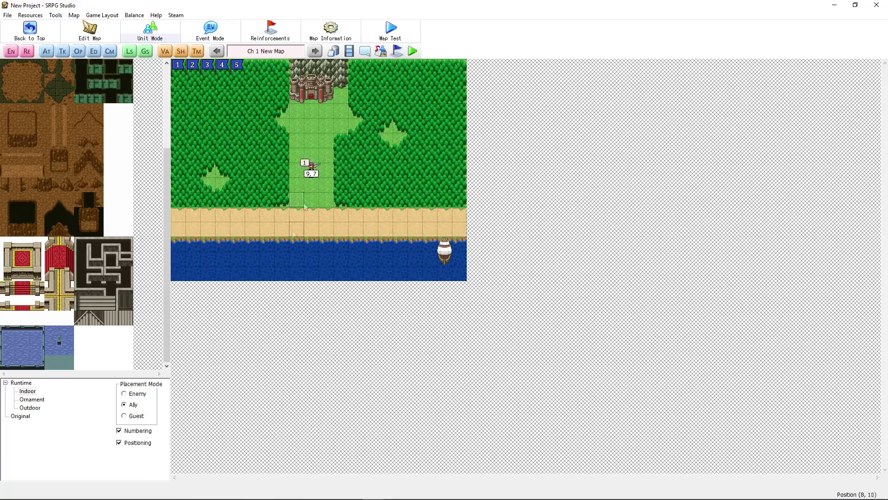
left_click(119, 442)
left_click(119, 430)
mouse_move(311, 166)
left_mouse_down()
mouse_move(299, 216)
mouse_move(312, 155)
left_mouse_up()
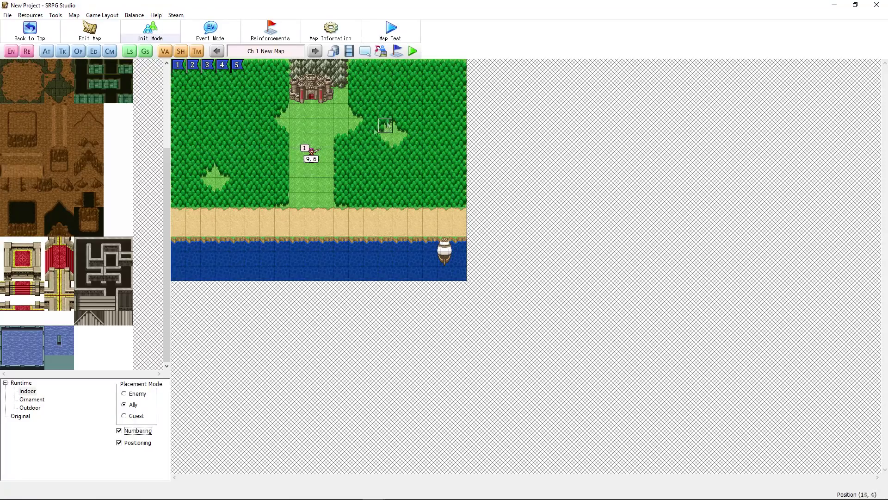
left_click_drag(311, 152, 326, 198)
left_click(119, 443)
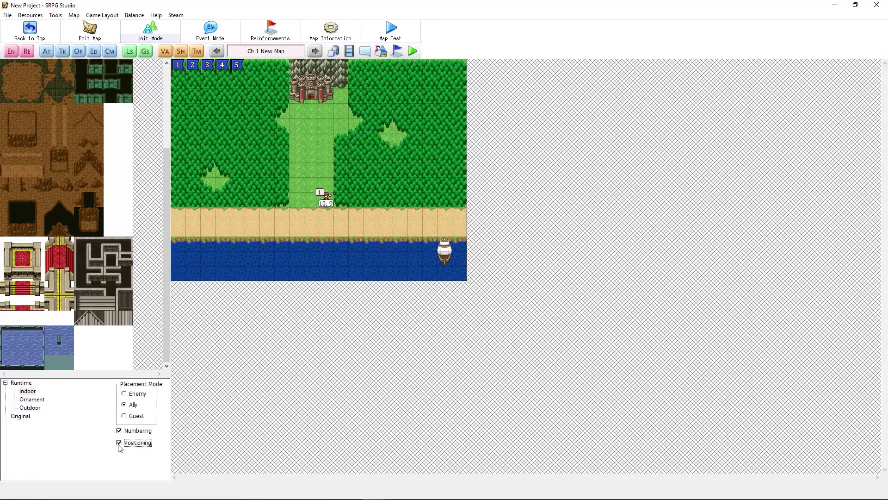
mouse_move(327, 197)
left_mouse_down()
mouse_move(304, 139)
mouse_move(312, 198)
left_mouse_up()
- Turn the unit Numbering and Positioning labels off and back on
left_click(119, 431)
left_click(123, 445)
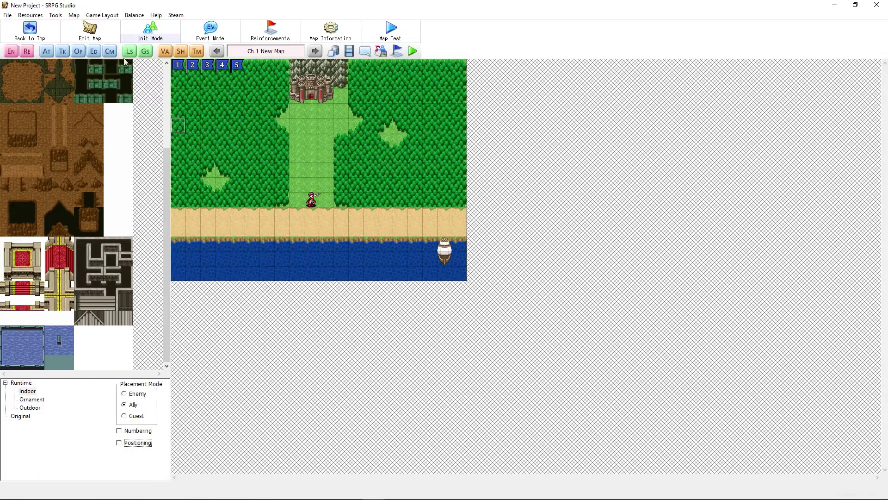
left_click(119, 430)
left_click(120, 443)
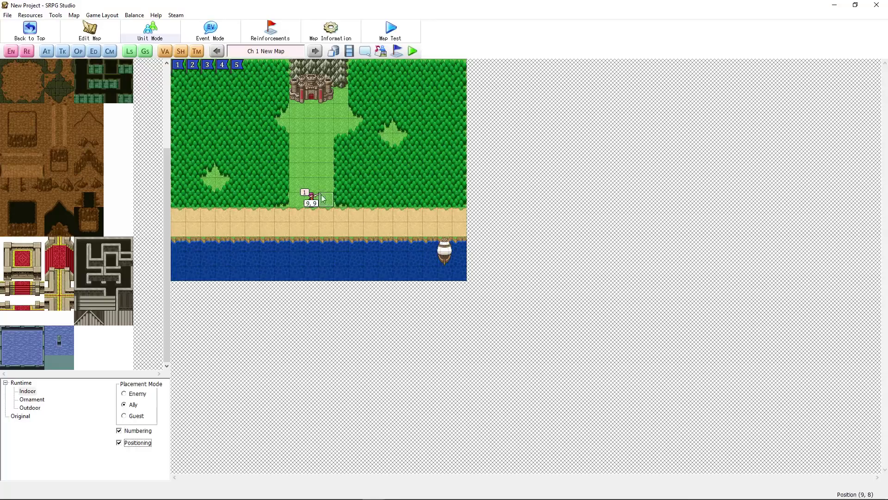
- Move the enemy unit onto the beach at position (10, 10) and name it Enemy01 in its settings
left_click_drag(316, 199, 328, 213)
right_click(328, 212)
left_click(368, 216)
key("ctrl+a")
type("Enem")
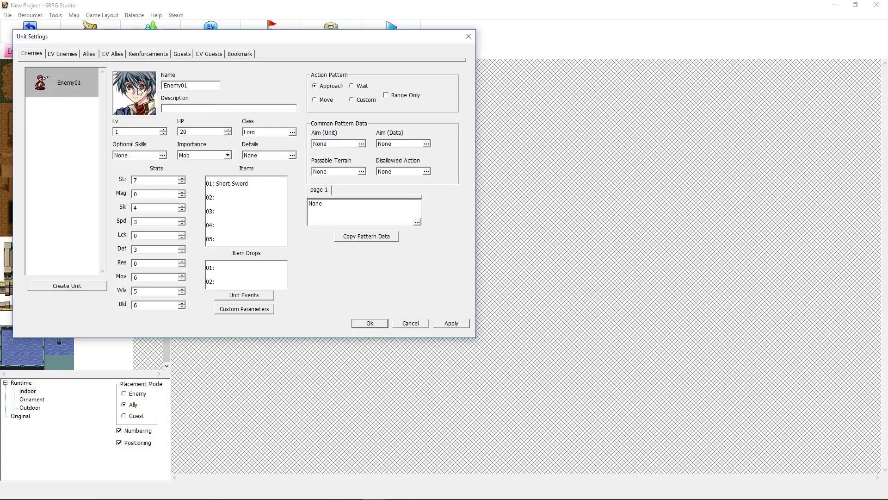
- Give the enemy the red-haired face in the last row of the Male 1 portraits and rename it Jafar
left_click(150, 97)
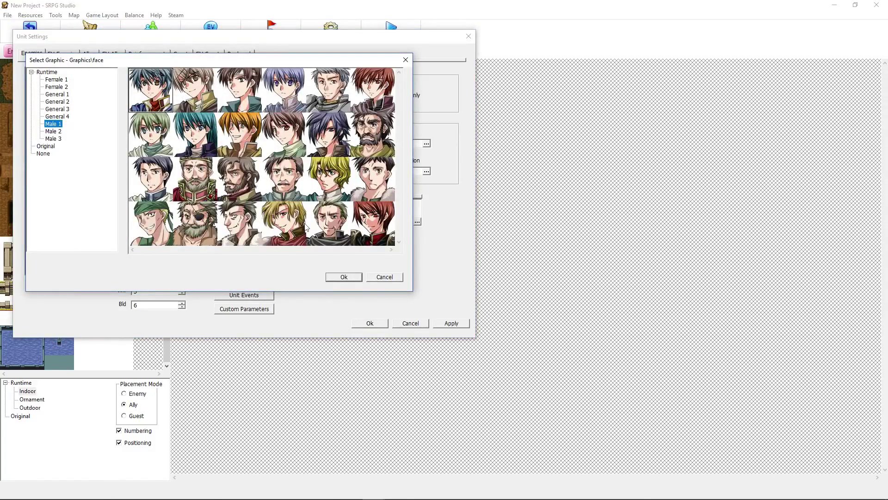
double_click(367, 225)
type("Jafar")
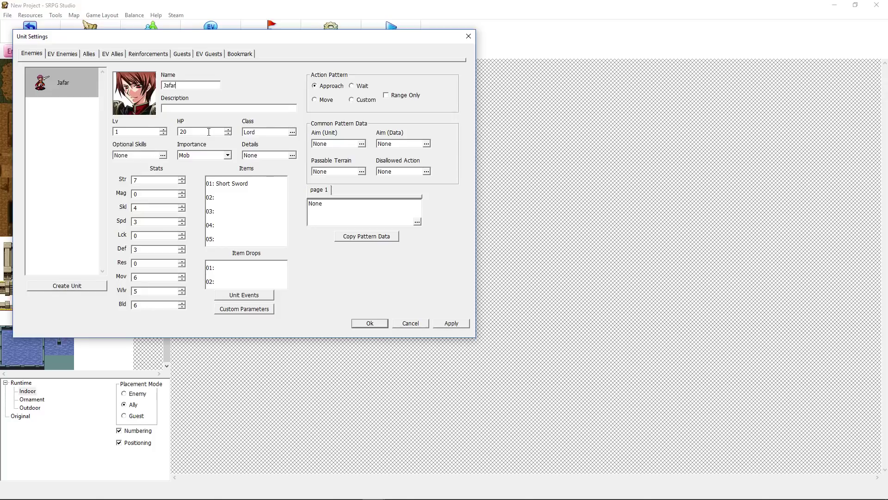
- Set the enemy's class to Mercenary and keep its importance at Mob
left_click(292, 132)
left_click(47, 109)
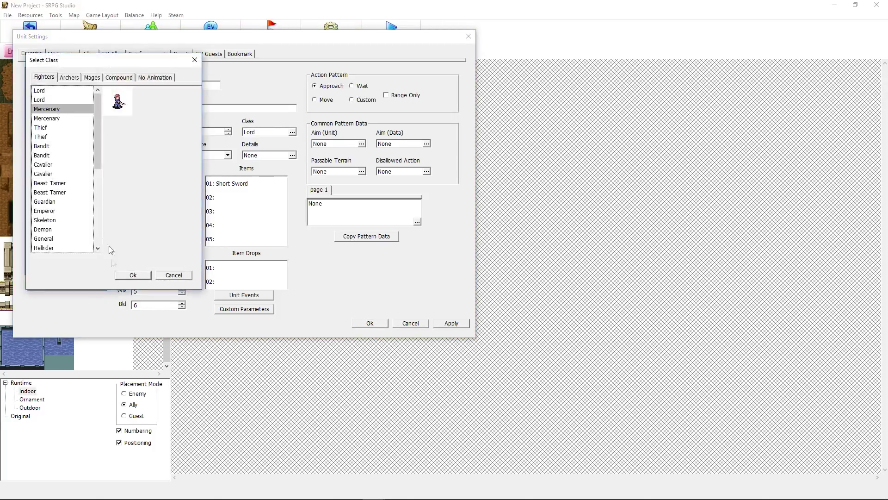
left_click(132, 274)
left_click(226, 155)
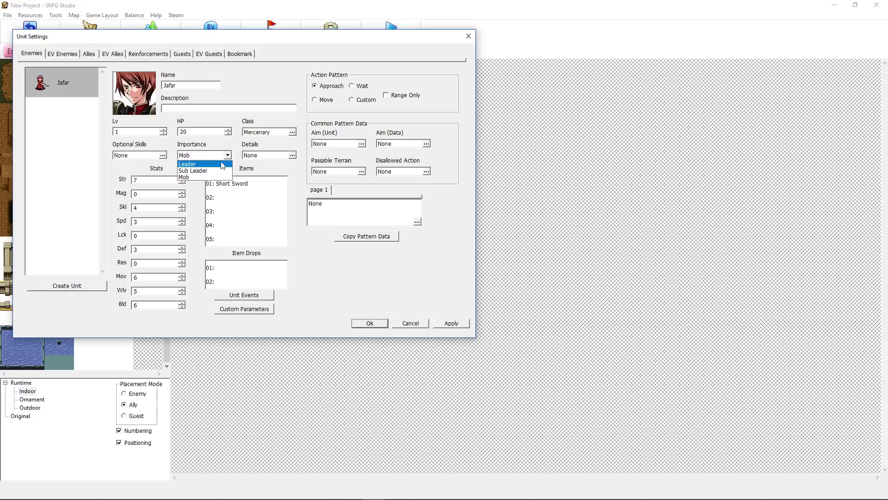
left_click(225, 178)
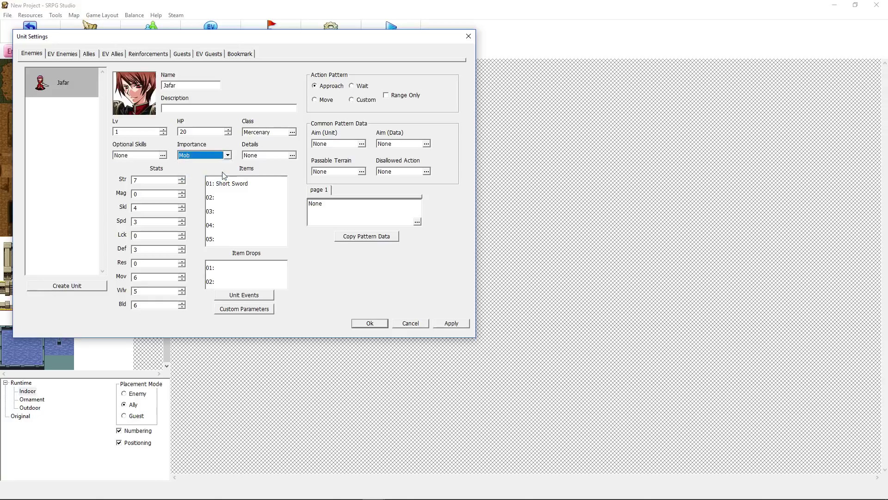
- Keep the Short Sword in the enemy's first item slot, set Str to 1 and save the unit settings
double_click(254, 187)
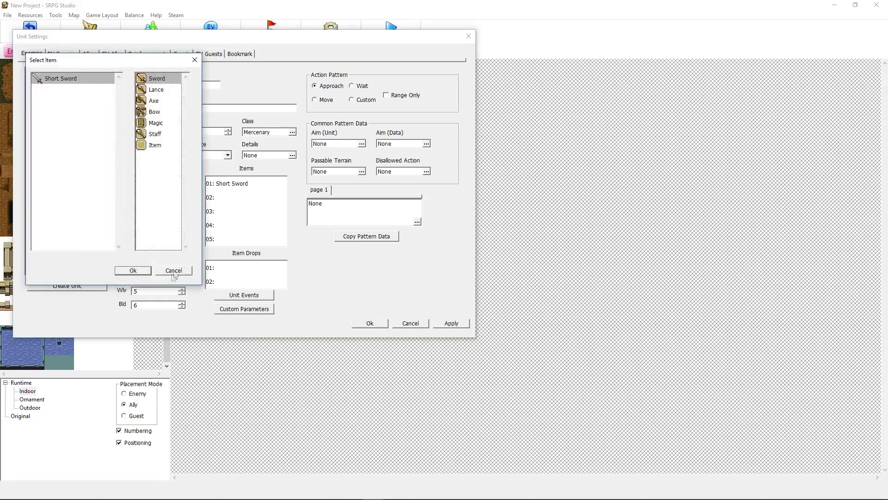
left_click(174, 271)
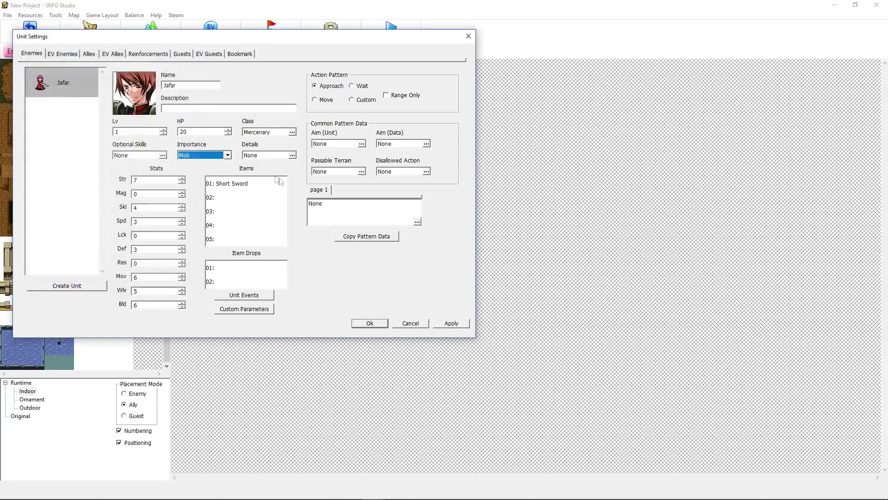
left_click(147, 178)
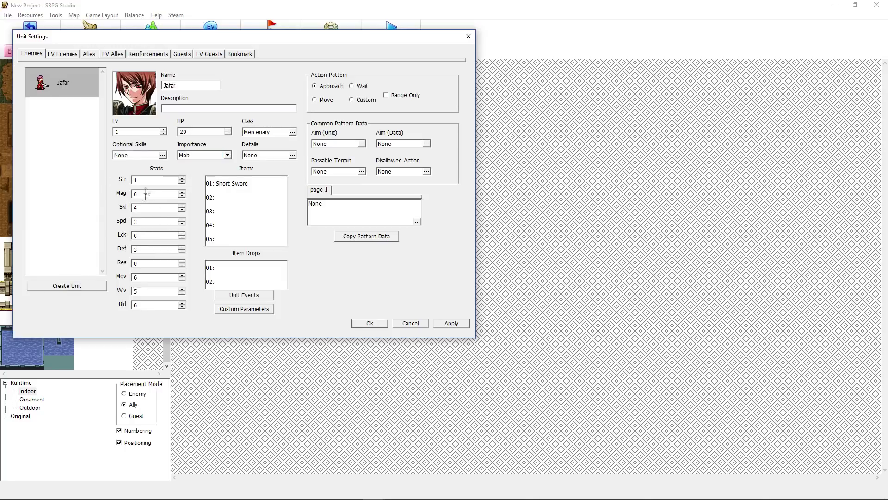
left_click(452, 324)
left_click(372, 324)
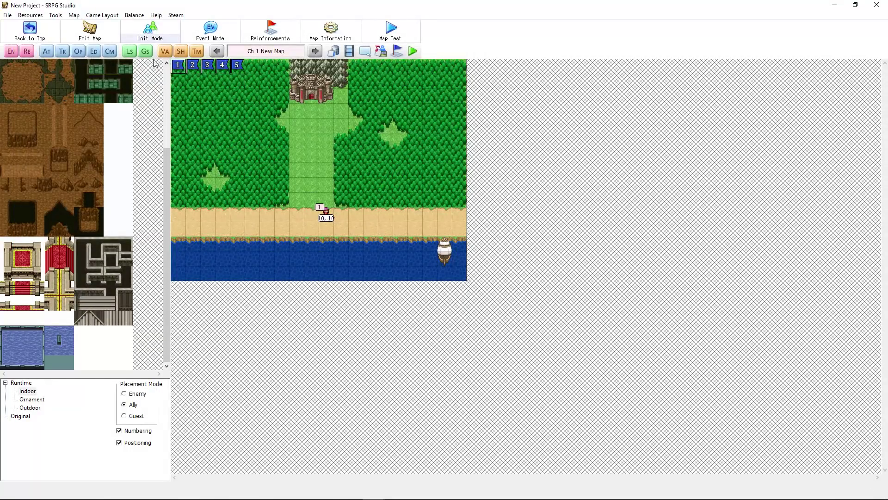
- Spread the five sortie positions along the map's top row, with 1 and 2 left of the castle and 3, 4 and 5 right
left_click_drag(178, 65, 253, 111)
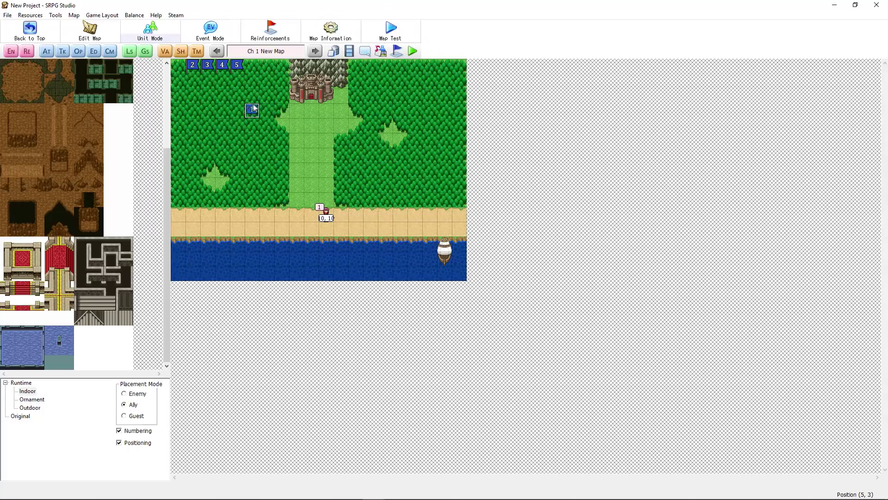
left_click_drag(237, 67, 415, 67)
left_click_drag(207, 67, 385, 66)
left_click_drag(192, 66, 223, 70)
- Try assigning sortie position 2 to the tile just left of the grass path below the castle, and undo it
right_click(287, 126)
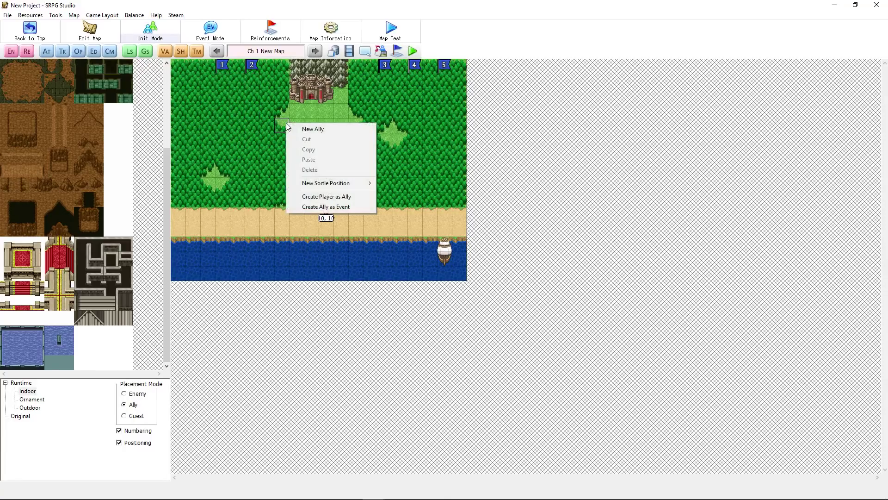
mouse_move(348, 185)
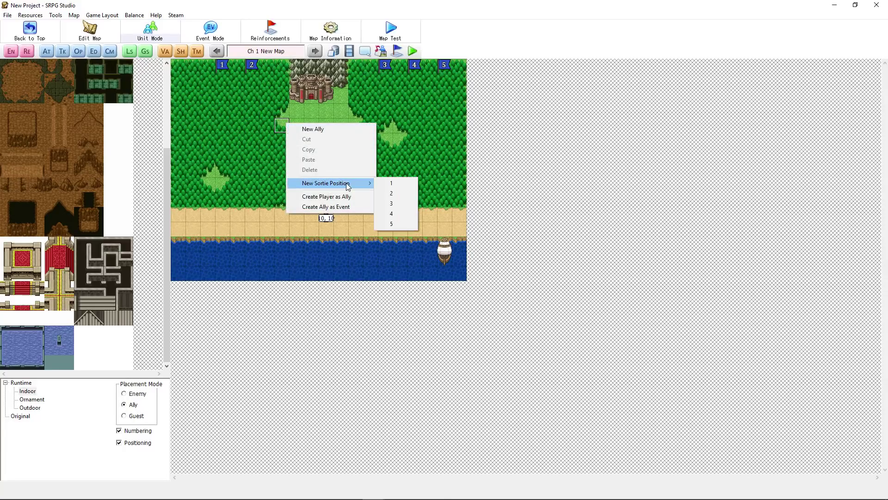
left_click(397, 193)
left_click(358, 145)
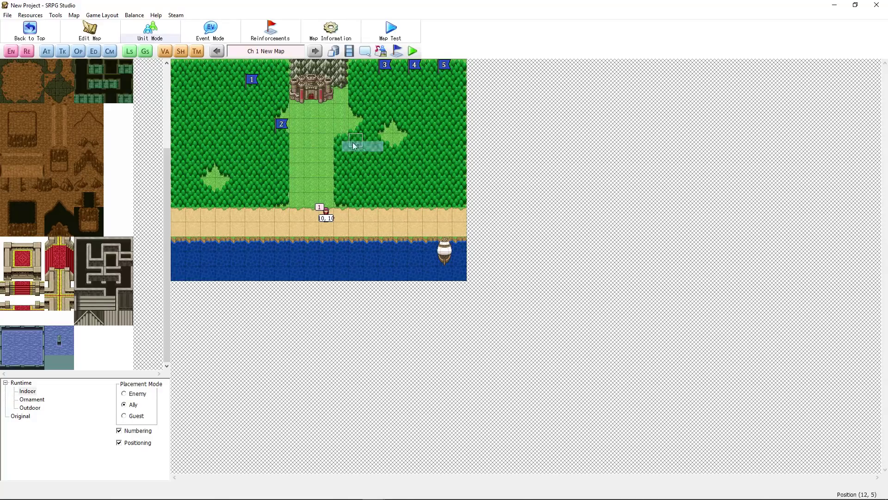
key("ctrl+z")
key("ctrl+z")
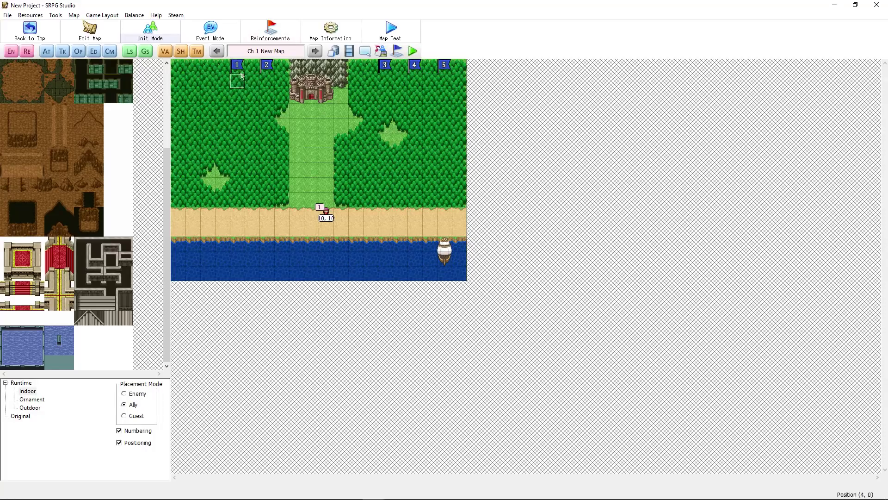
- Move sortie position 1 onto the grass path below the castle and the enemy to the path's lower end at (9, 9)
left_click_drag(243, 82, 310, 139)
left_click_drag(325, 213, 309, 193)
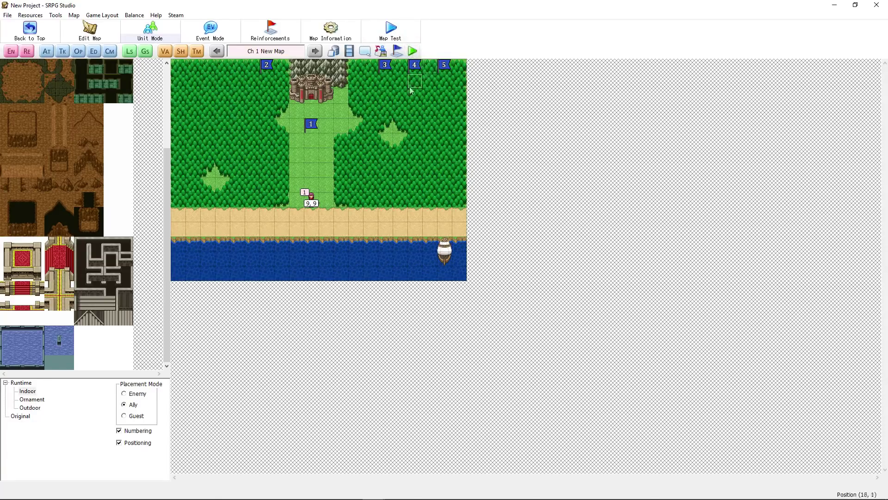
- Return to the project overview and launch a test play, saving the project to the output folder SRPG Tutorial Series Ep.1
left_click(30, 29)
left_click(392, 32)
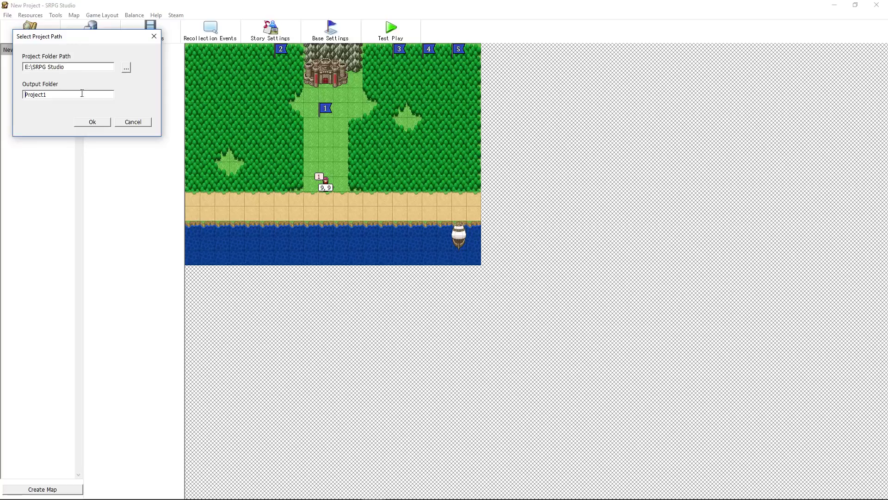
left_click_drag(67, 94, 30, 96)
type("SRPG Tutorial Series Ep")
type(".1")
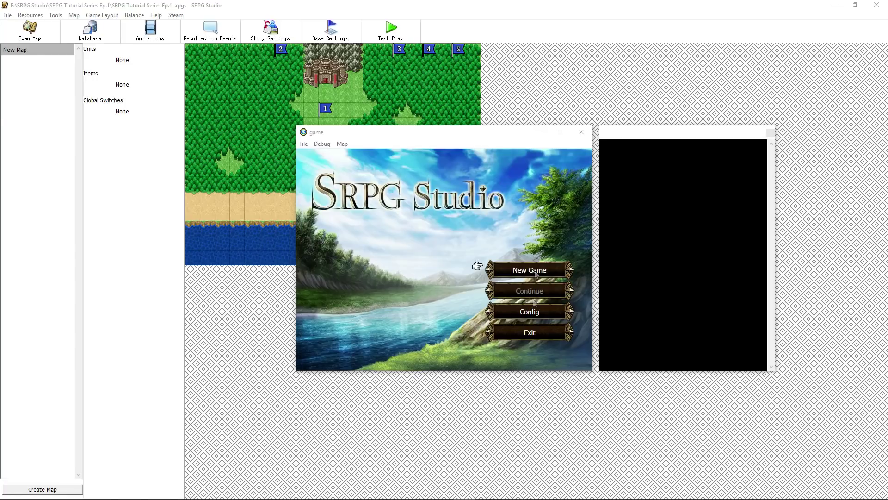
- Start a new game in the test play and check the Units, Manage and Info options of the battle preparations
left_click(422, 138)
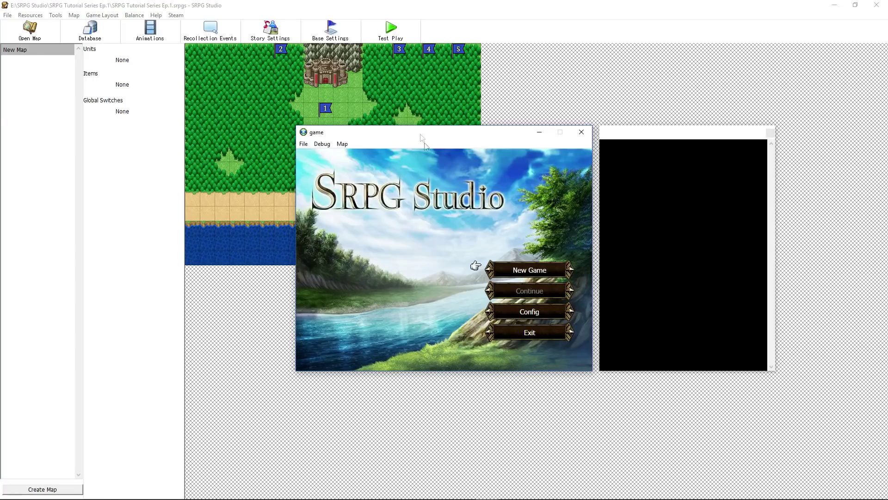
left_click(531, 274)
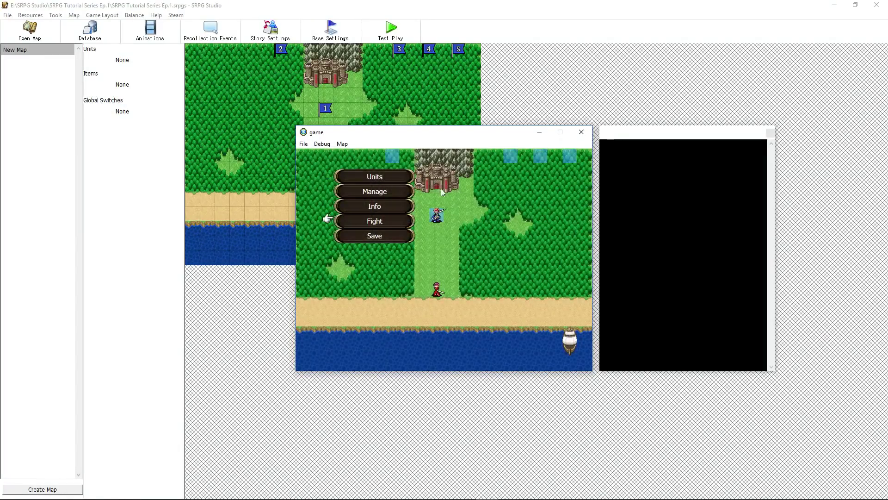
left_click(381, 178)
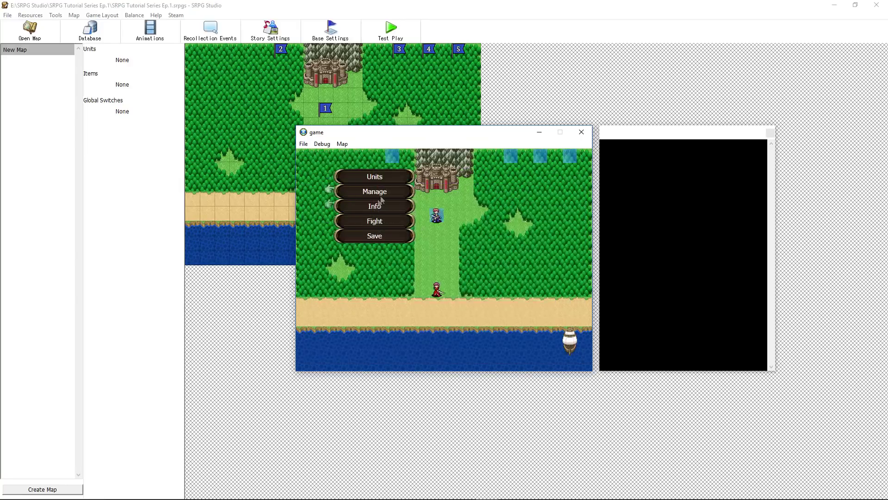
left_click(381, 195)
right_click(372, 234)
left_click(370, 206)
right_click(372, 213)
- Choose to fight from the battle preparations and start the chapter
left_click(376, 220)
right_click(406, 238)
left_click(340, 231)
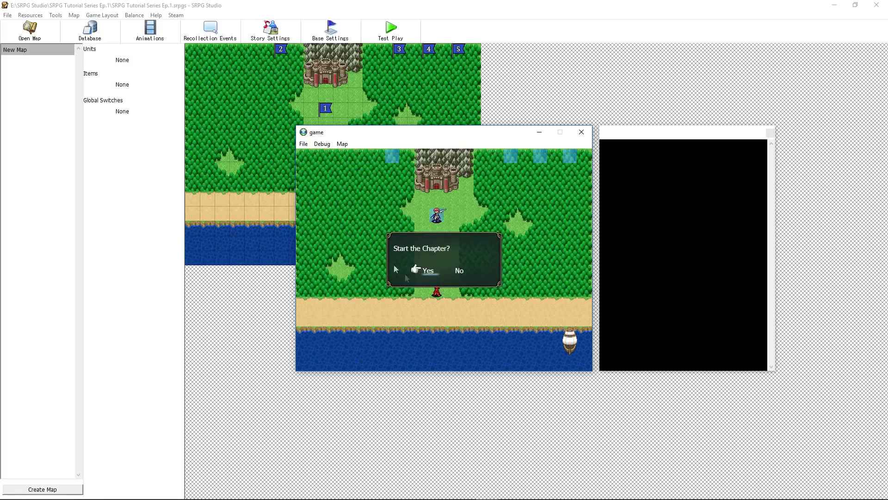
left_click(428, 270)
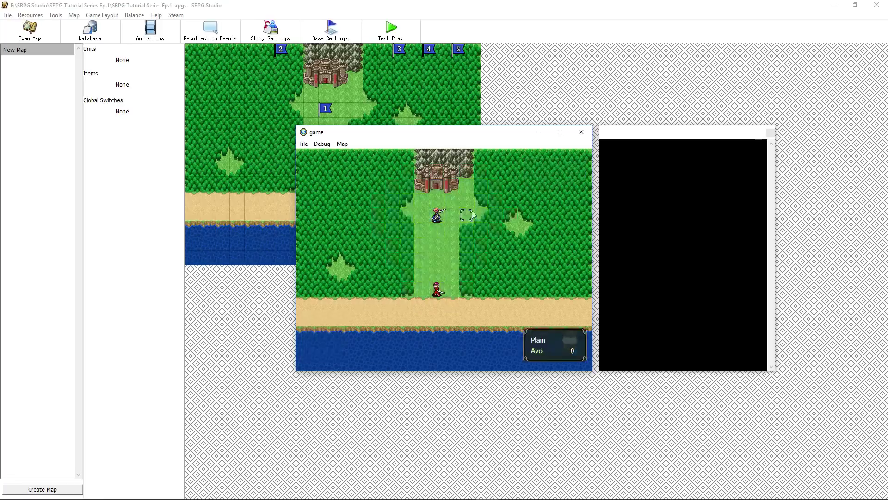
- Move the Lord down the grass path to the tile above the enemy, attack with the Short Sword, and end the turn
mouse_move(441, 214)
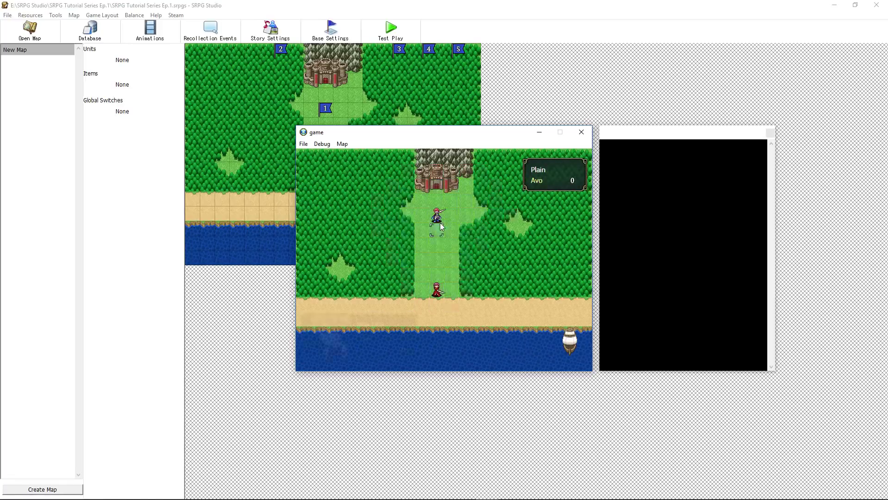
left_click(438, 214)
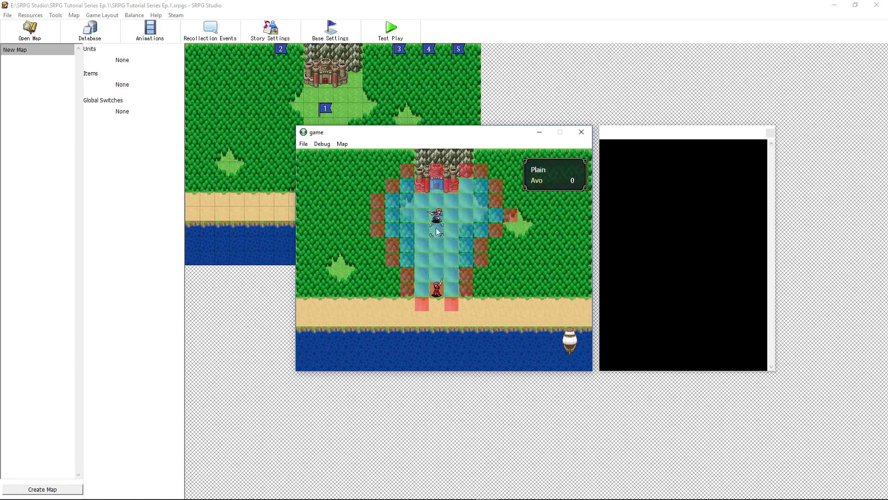
left_click(436, 274)
left_click(485, 295)
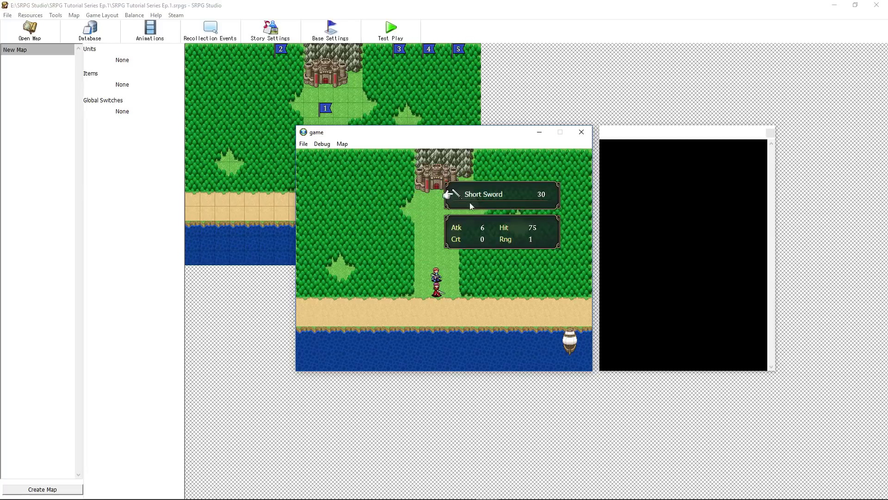
left_click(476, 192)
left_click(478, 194)
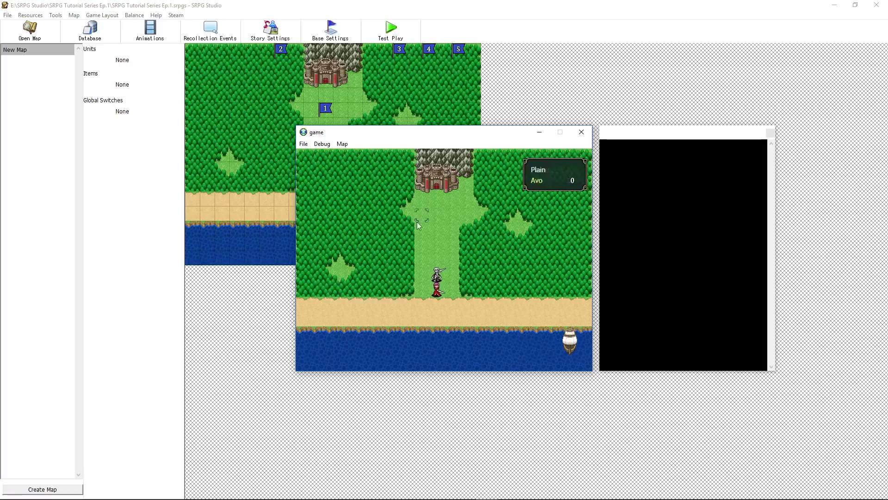
right_click(439, 281)
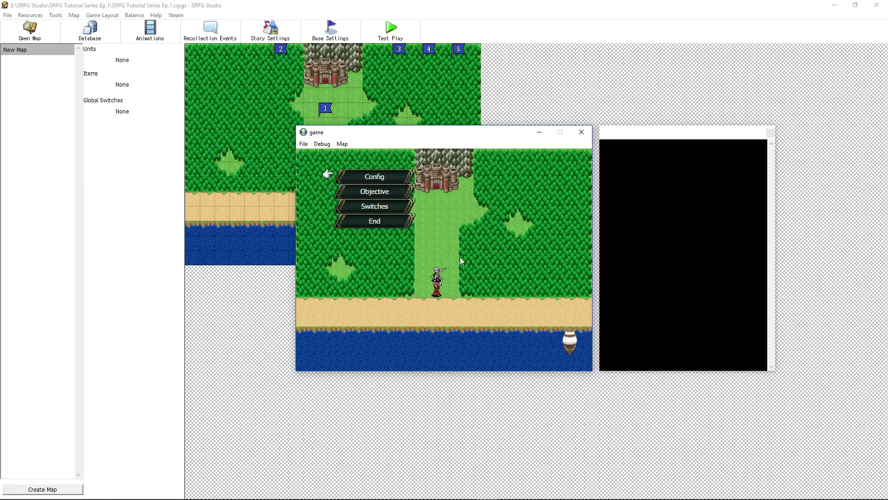
left_click(384, 222)
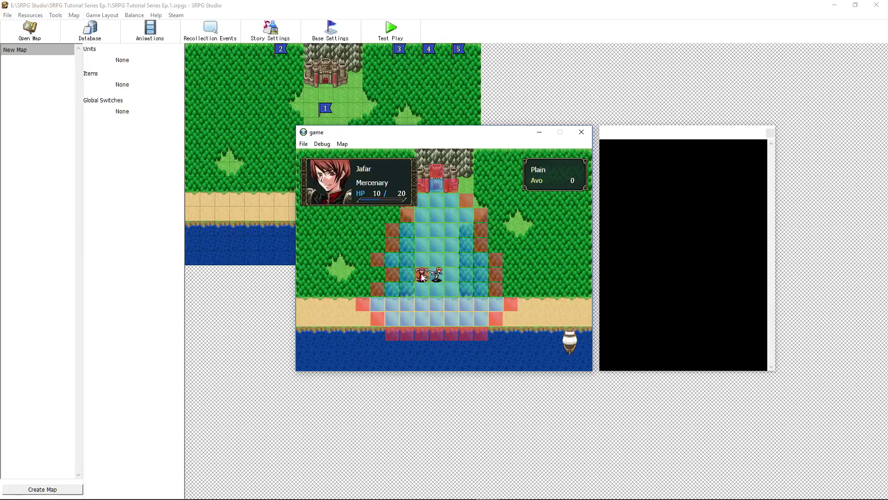
- Attack the enemy beside the Lord with the Short Sword from the current tile, and end the turn
left_click(437, 276)
left_click(481, 296)
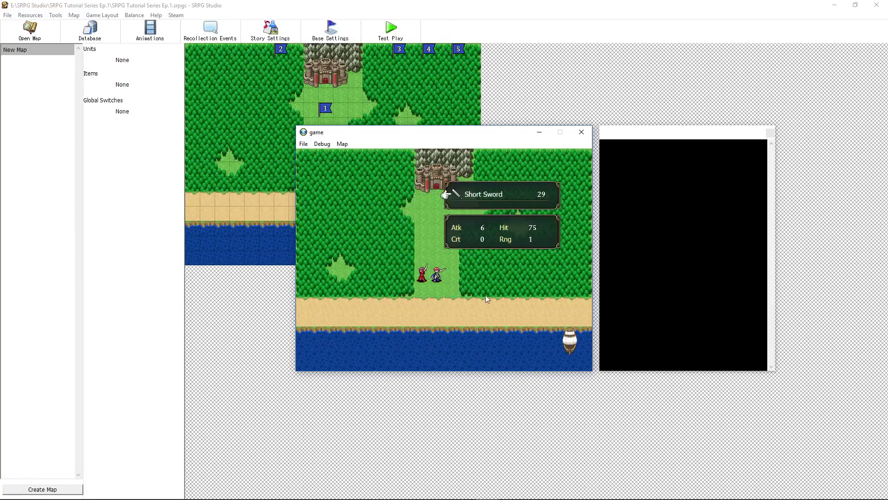
left_click(484, 191)
left_click(431, 284)
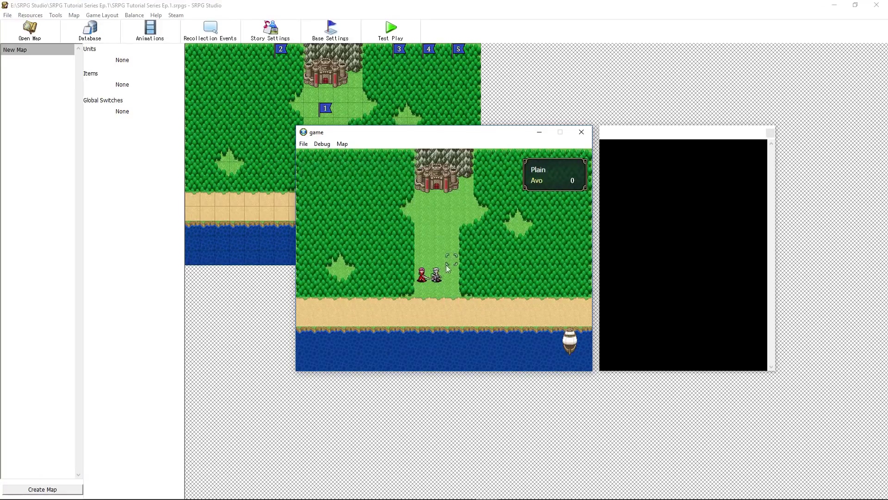
left_click(427, 255)
left_click(379, 221)
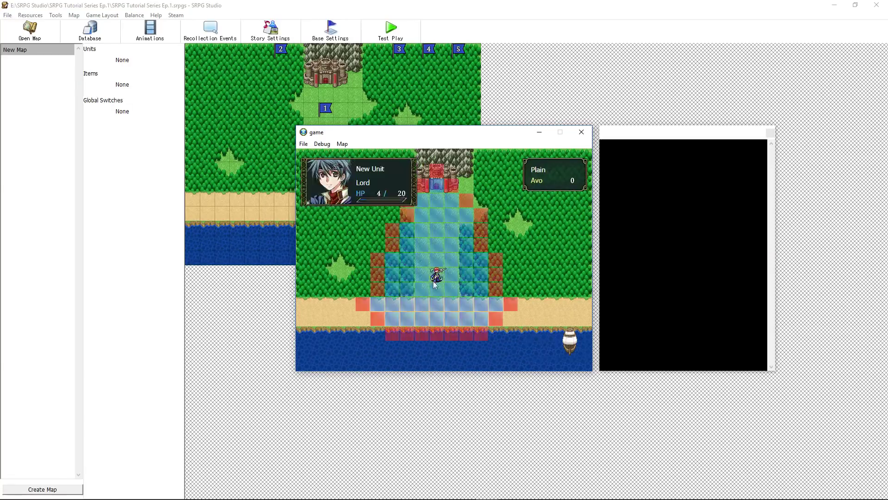
- Close the test play and return to the project overview
mouse_move(439, 280)
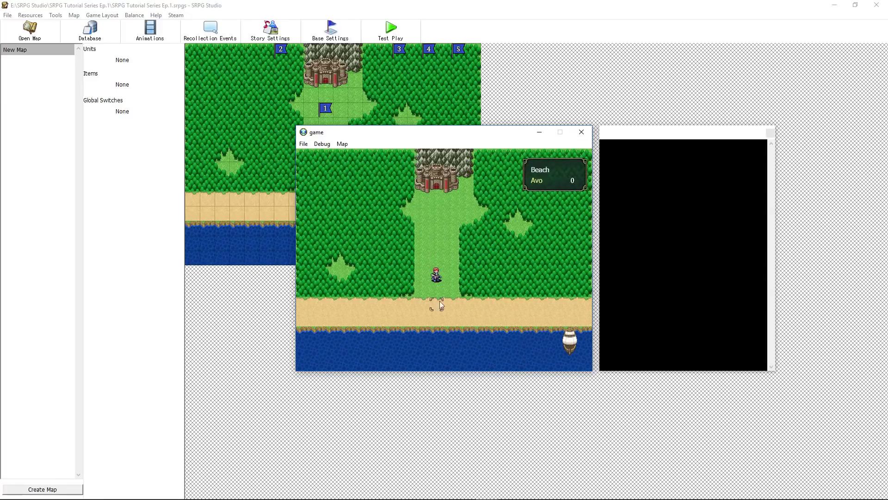
left_click(581, 132)
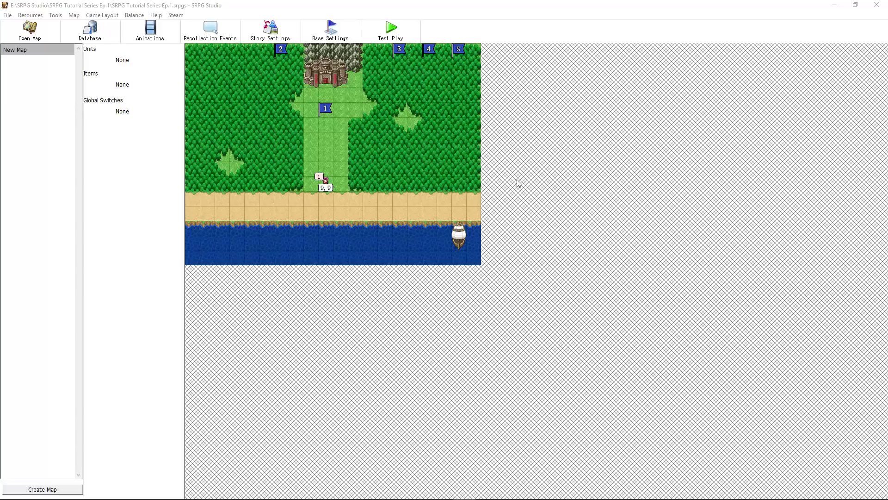